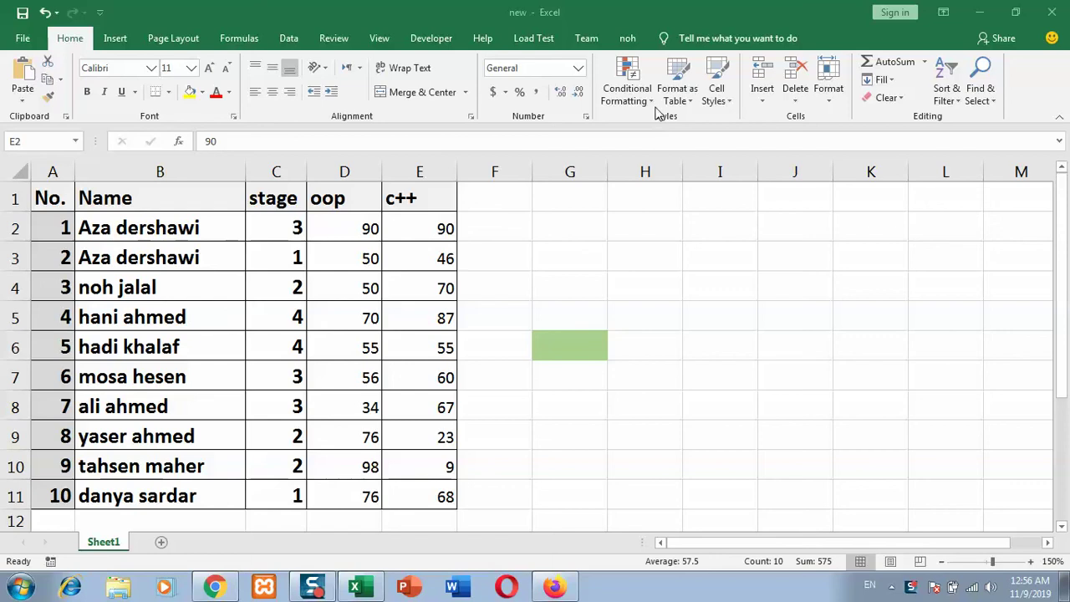
Start a new conditional formatting rule for E2:E11 using the above-or-below-average rule type.
left_click(649, 99)
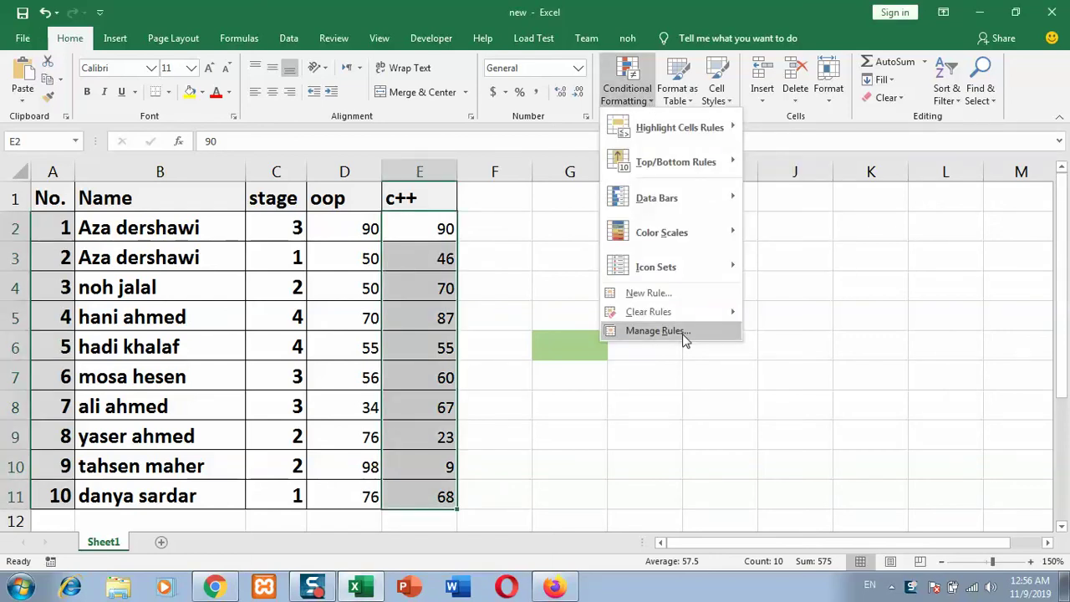
left_click(649, 293)
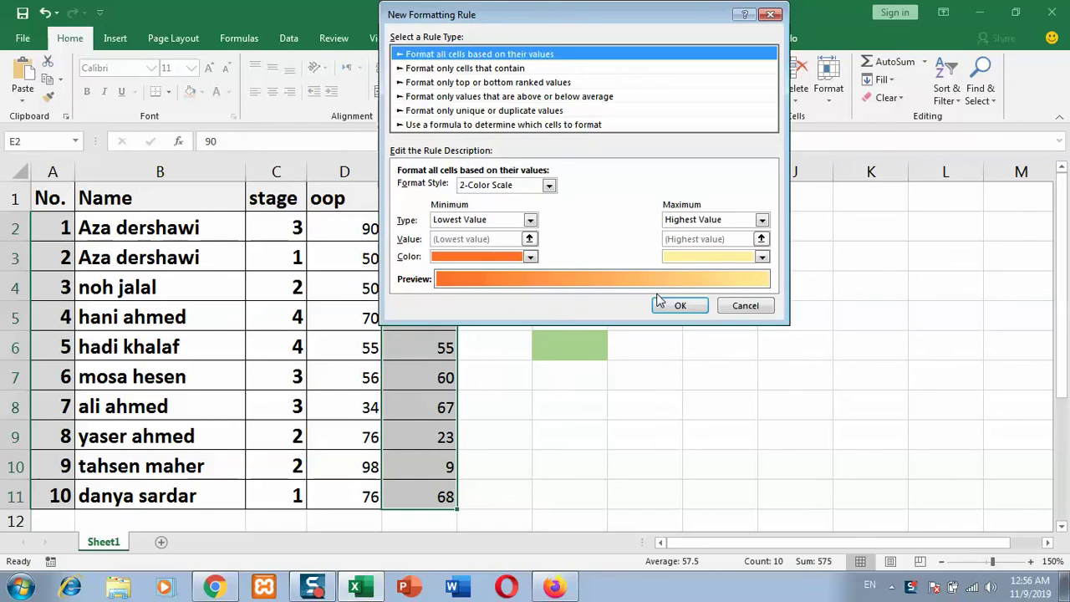
left_click(520, 97)
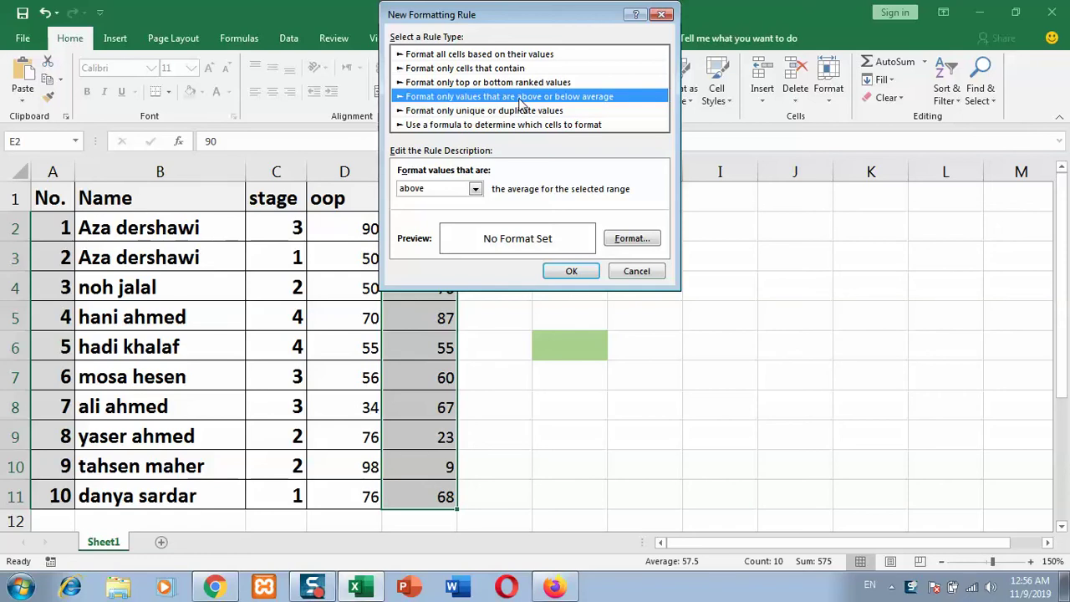
left_click(476, 190)
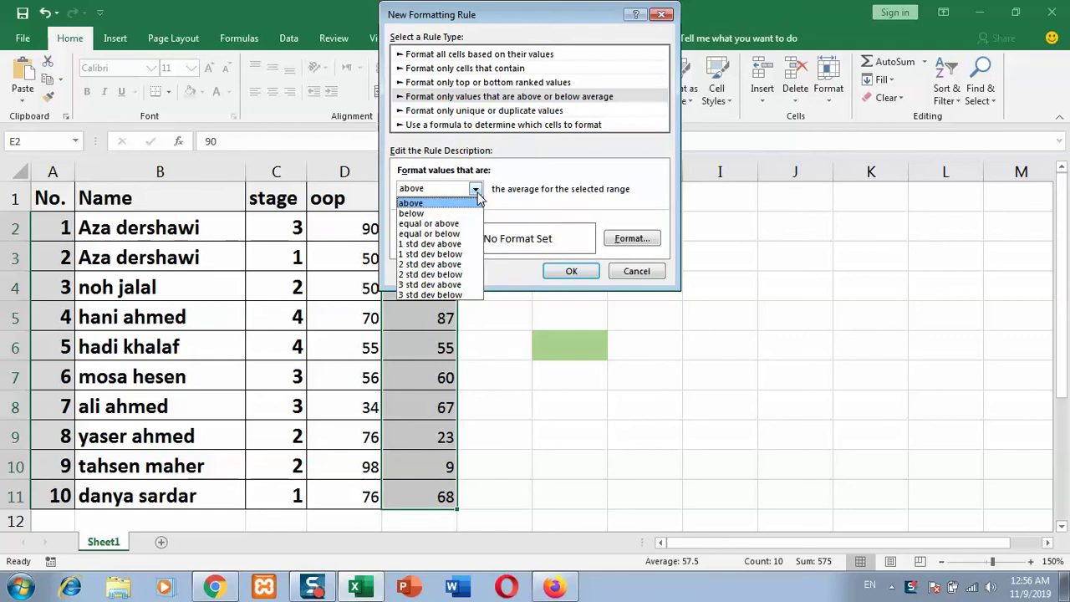
left_click(476, 190)
left_click(476, 190)
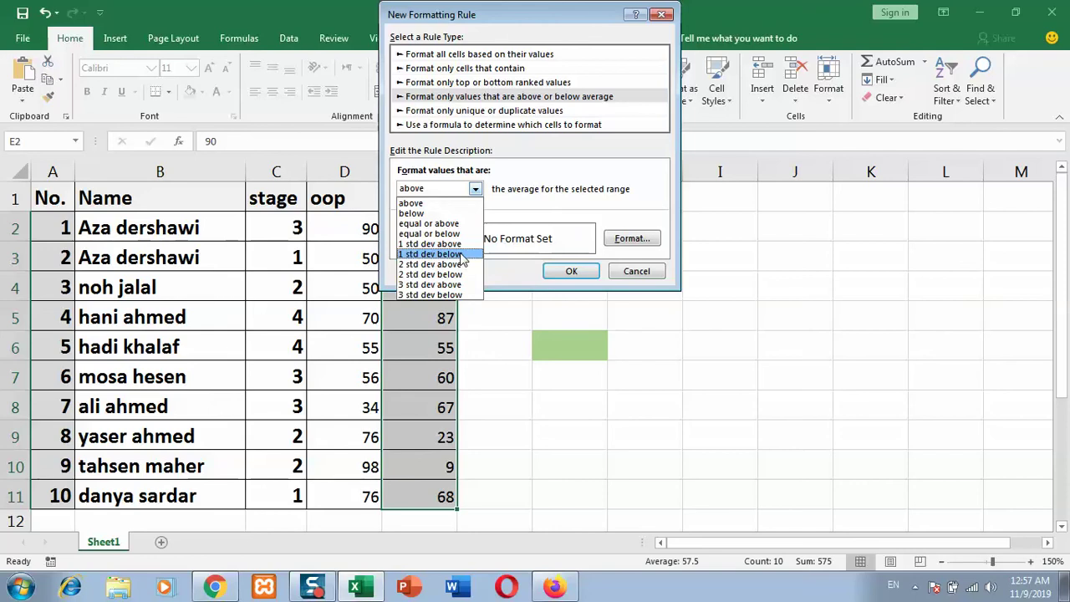
left_click(435, 204)
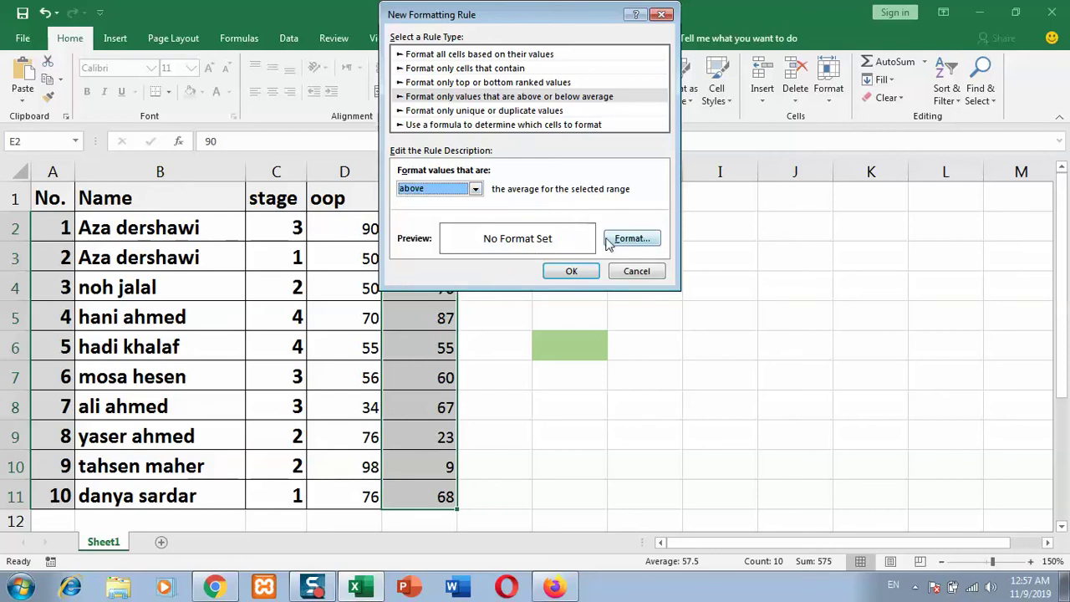
Give the above-average rule a green fill, highlighting 90, 70, 87, 60, 67 and 68.
left_click(636, 241)
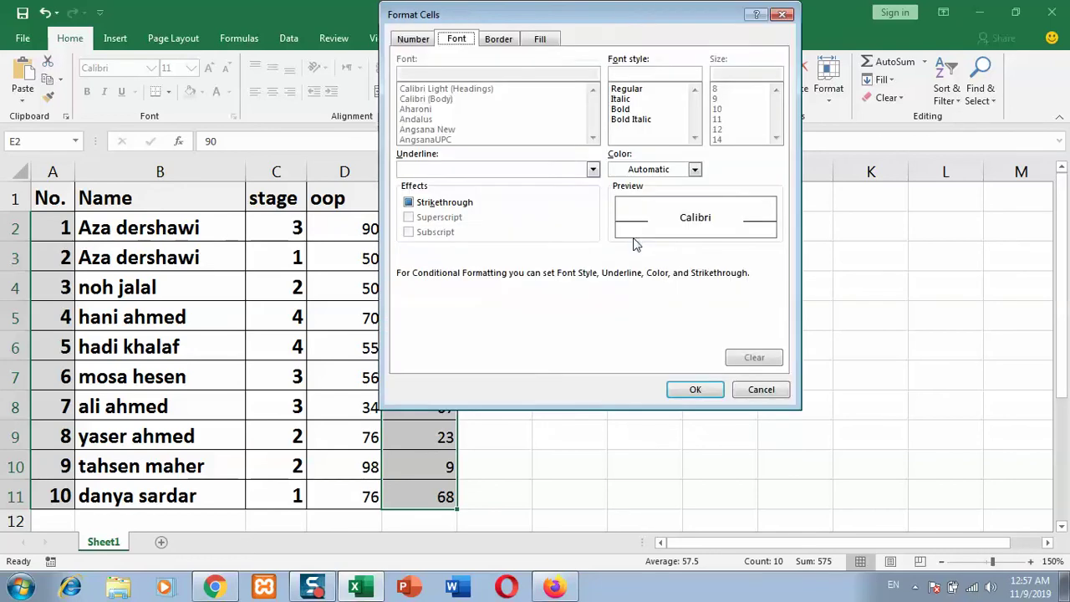
left_click(541, 40)
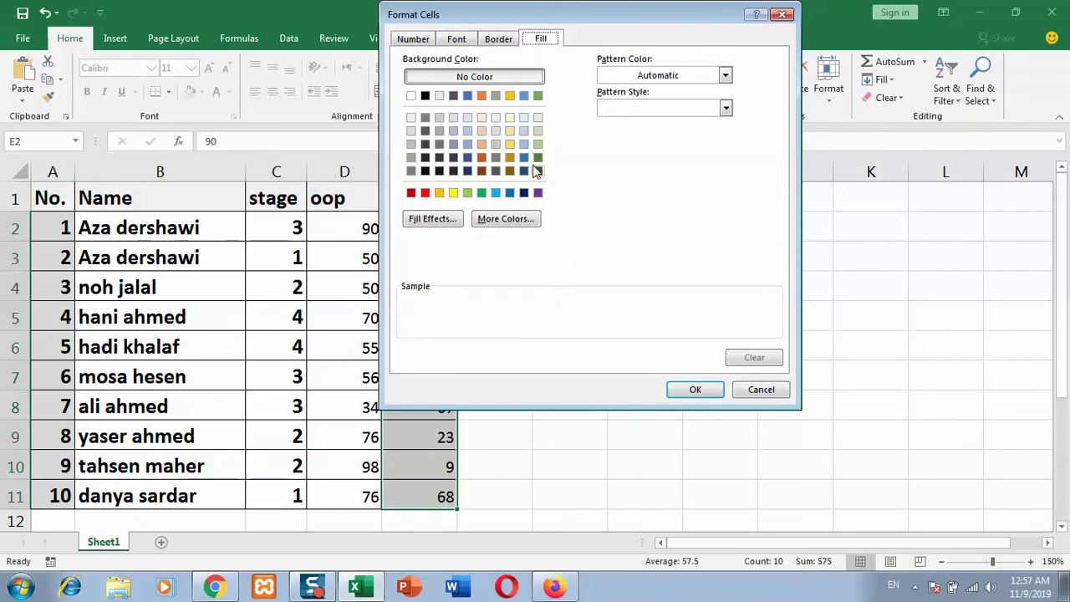
left_click(482, 193)
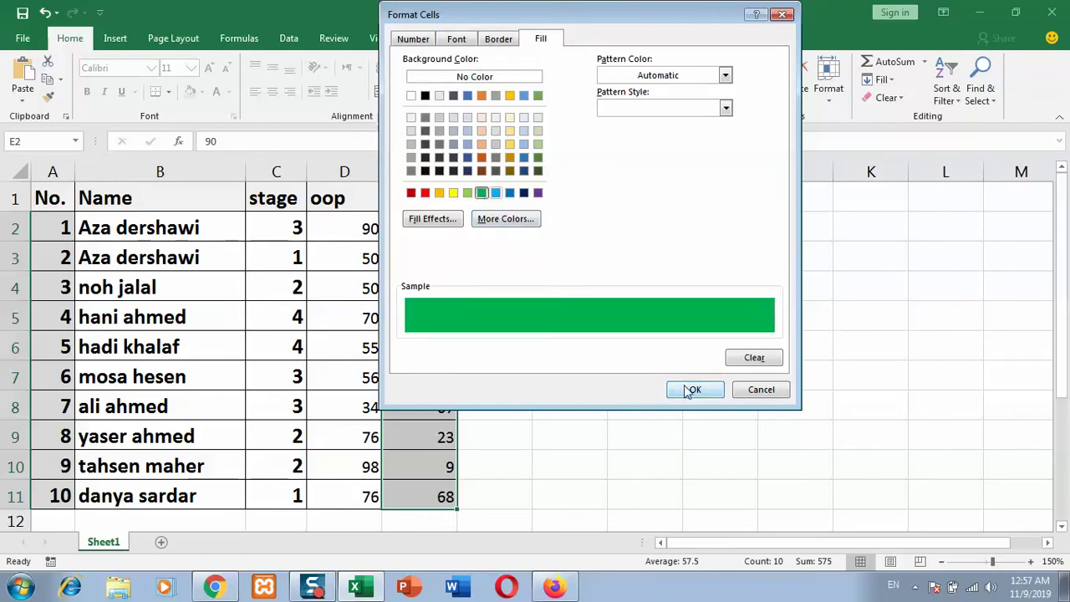
left_click(695, 390)
left_click(572, 271)
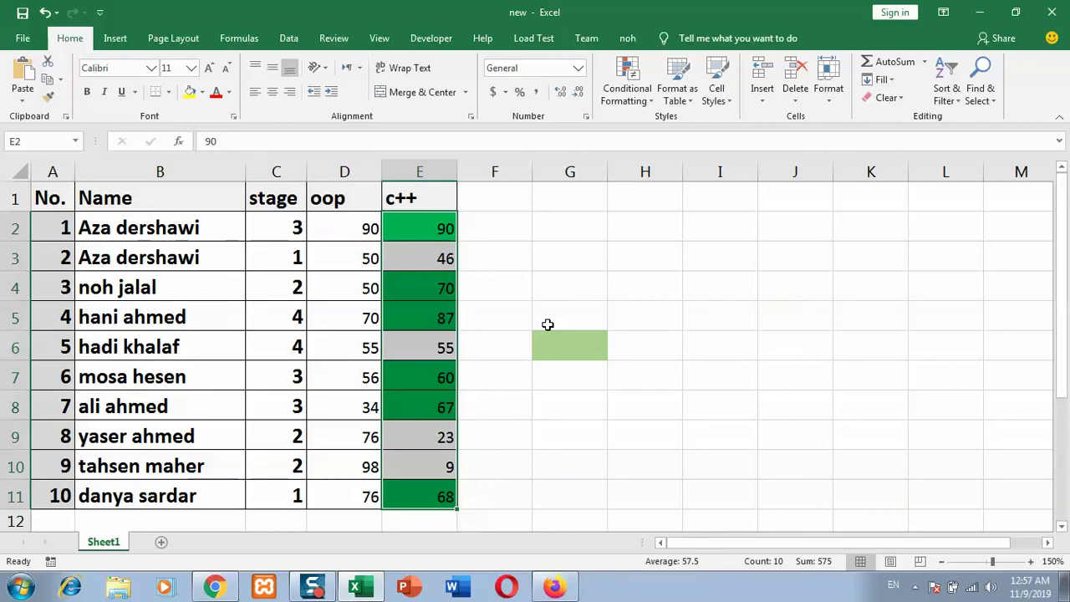
left_click(502, 346)
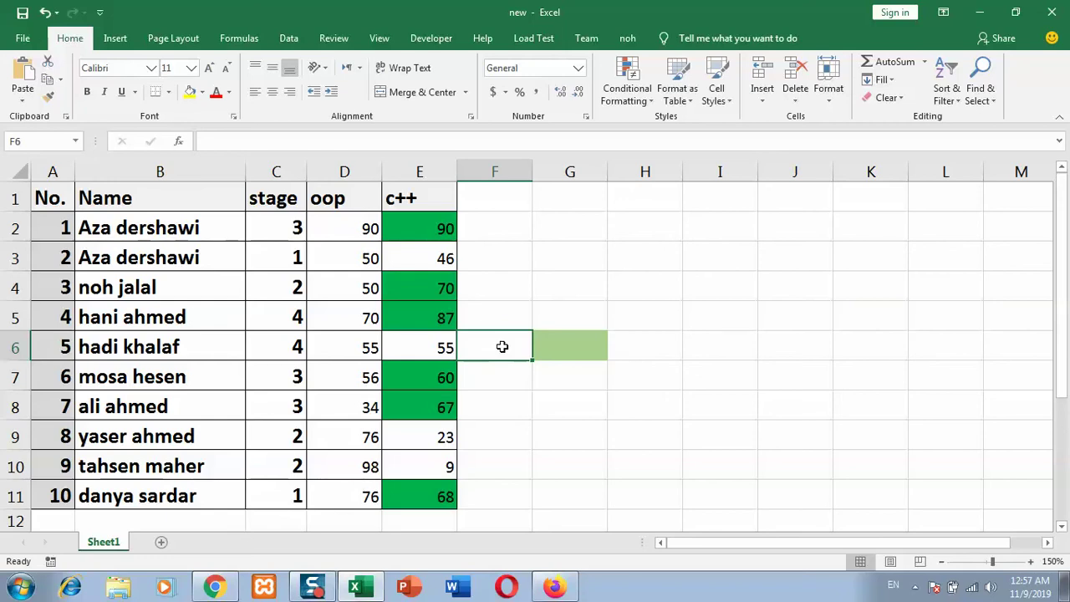
Enter =AVERAGE(E2:E11) in F6 so it shows the c++ average of 57.5.
type("=")
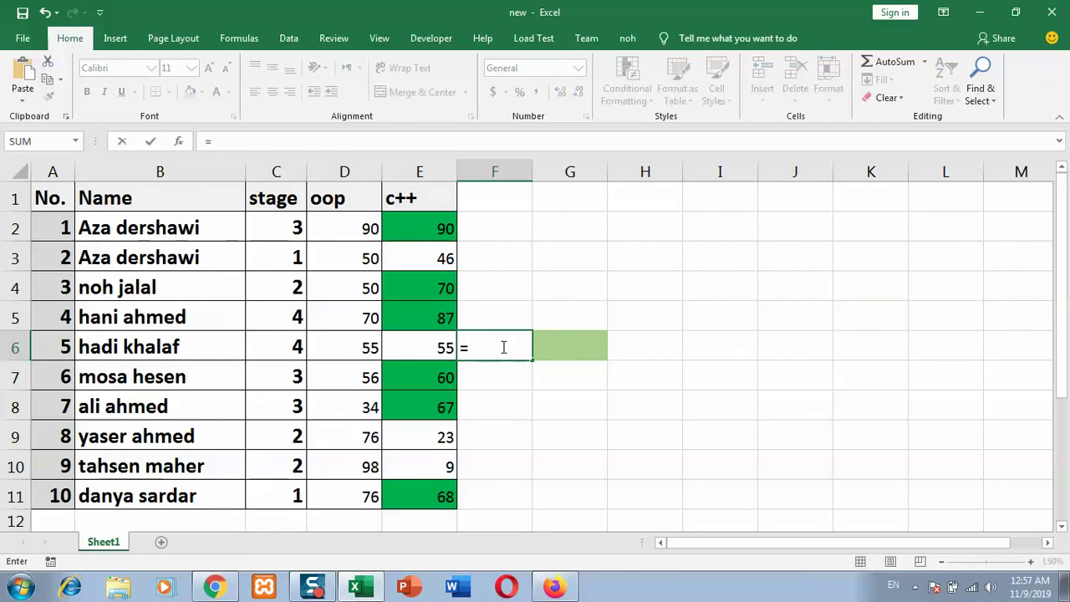
type("av")
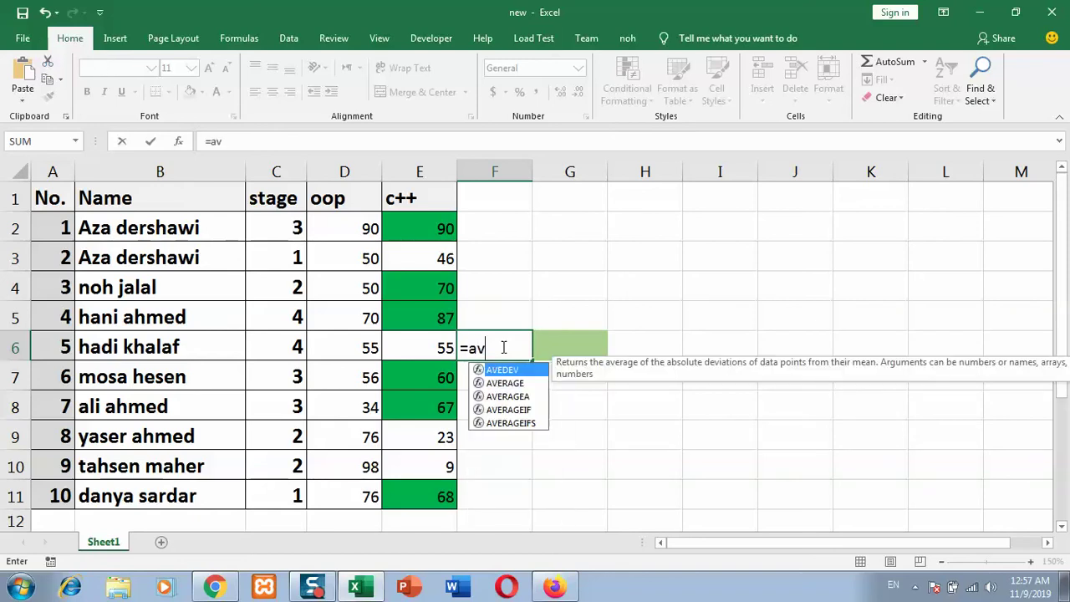
type("er")
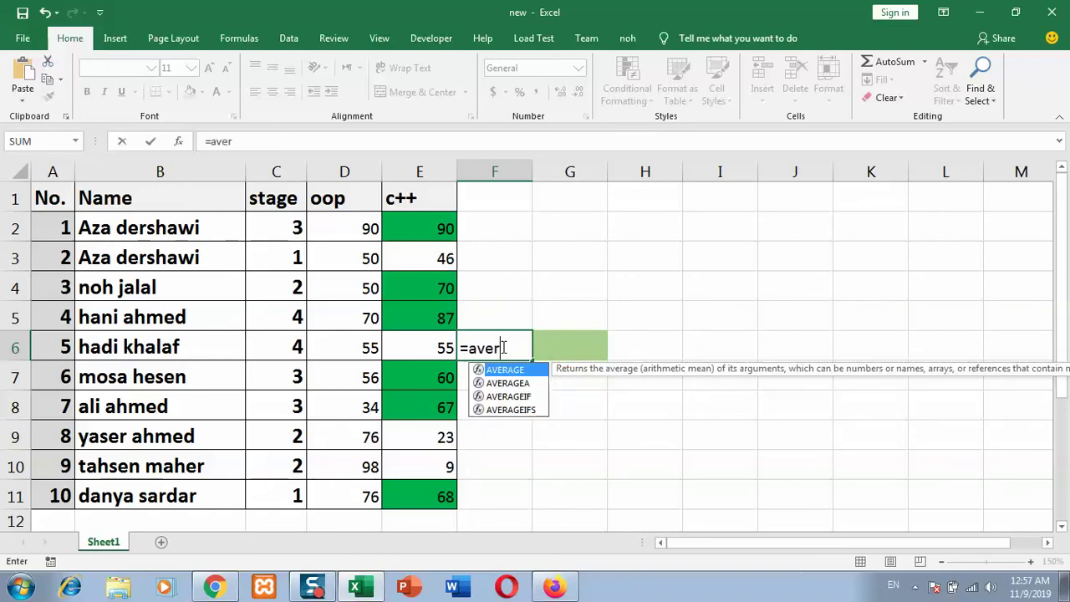
key("Tab")
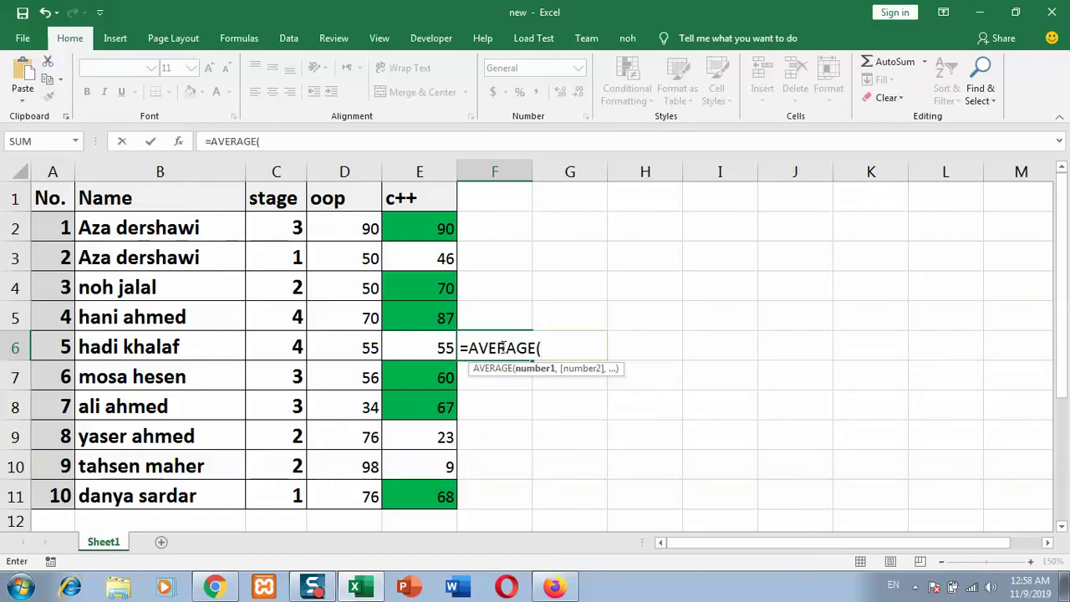
left_click_drag(442, 224, 441, 438)
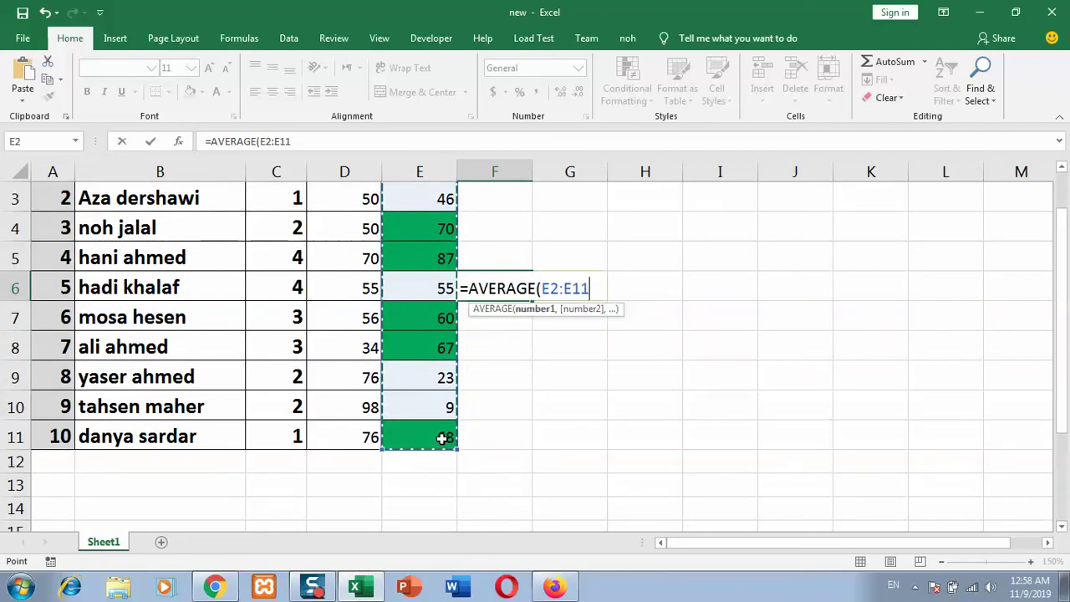
type(")")
key("Return")
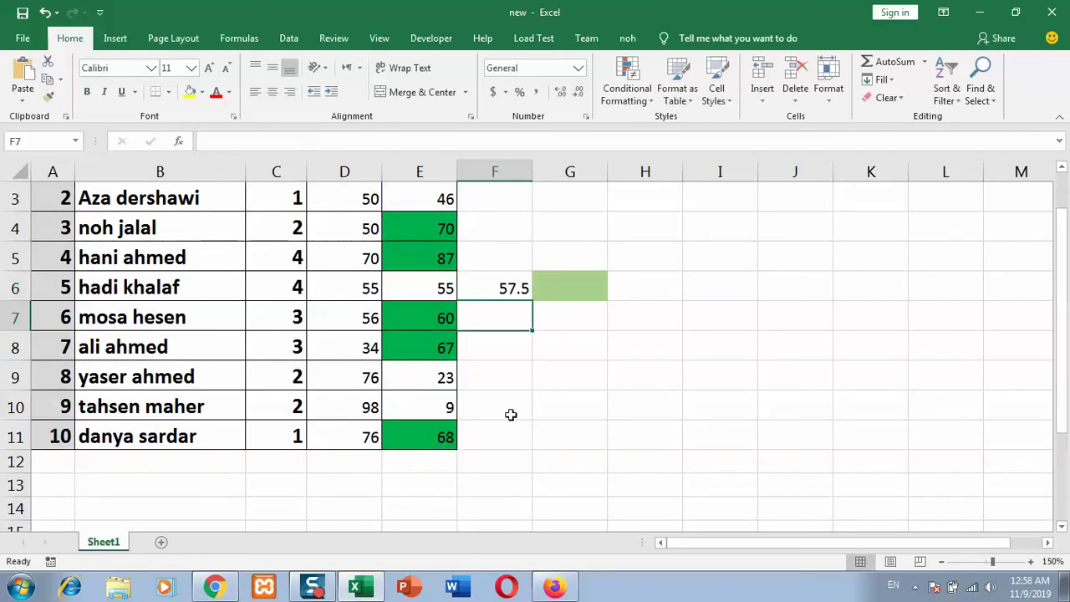
scroll(983, 292, "up", 1)
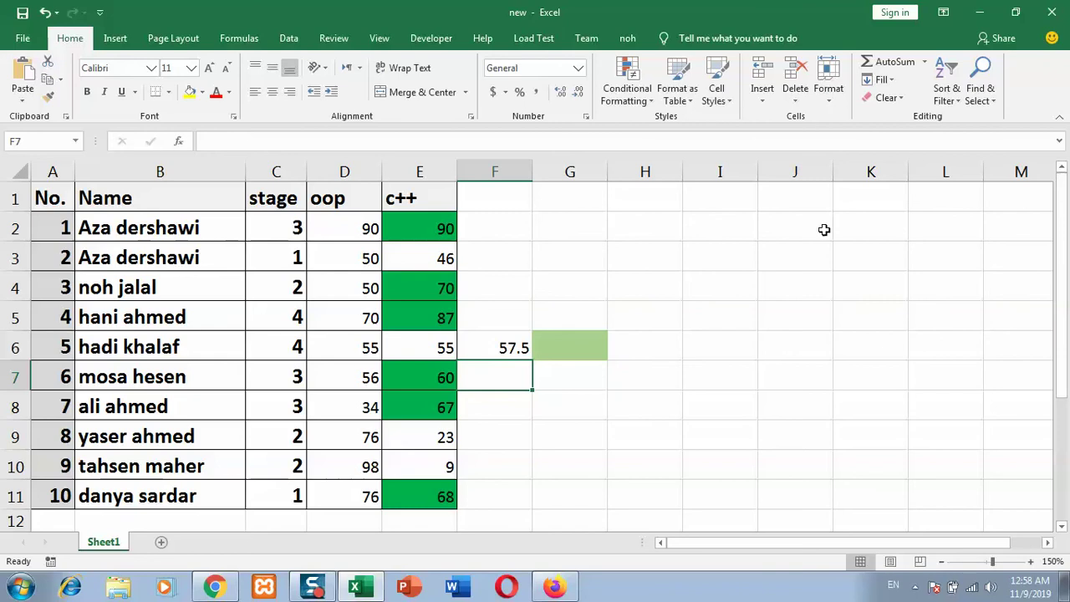
Reselect E2:E11 and, via Manage Rules, start a second average rule set to below average.
left_click_drag(411, 220, 444, 494)
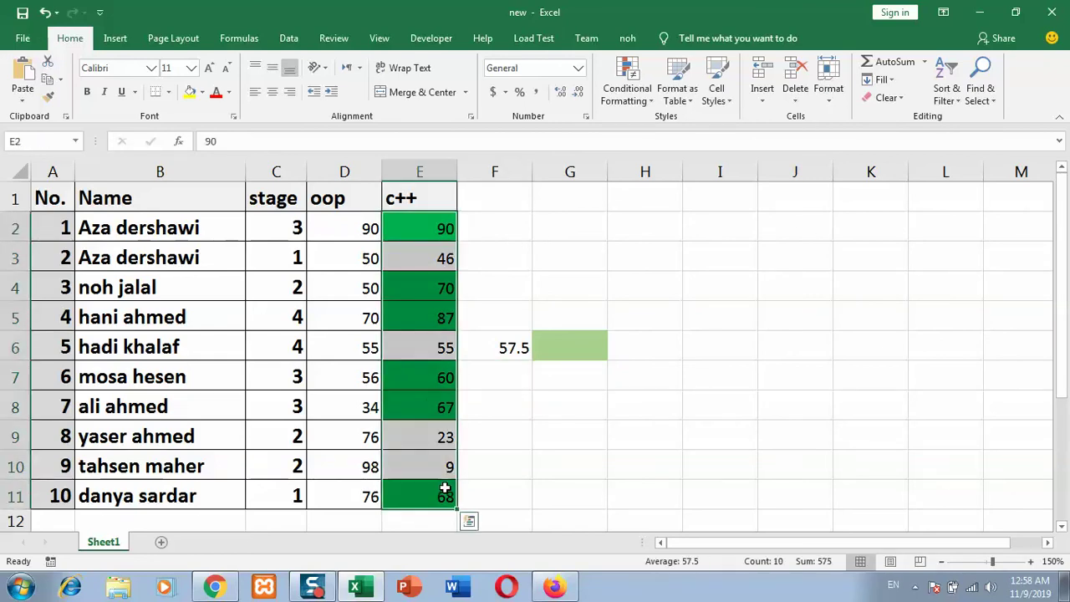
left_click(645, 97)
mouse_move(675, 312)
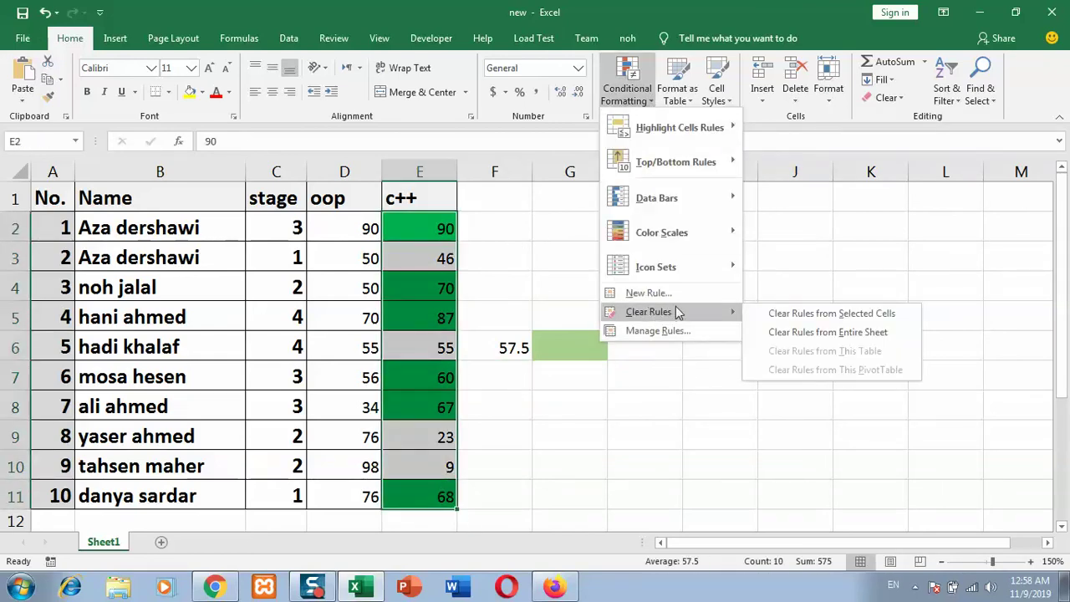
left_click(661, 330)
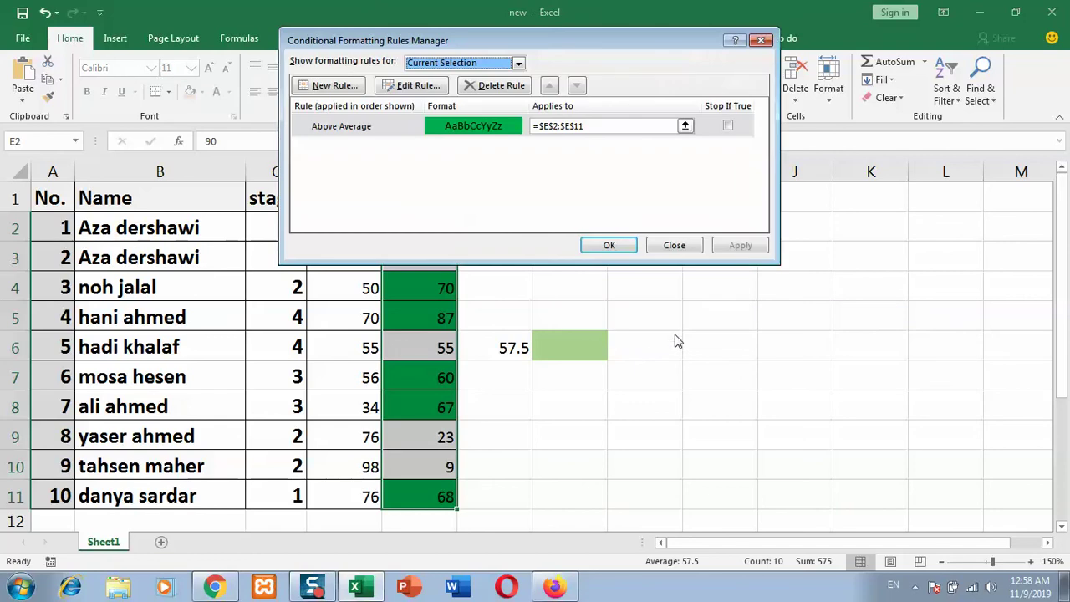
left_click(334, 86)
left_click(492, 98)
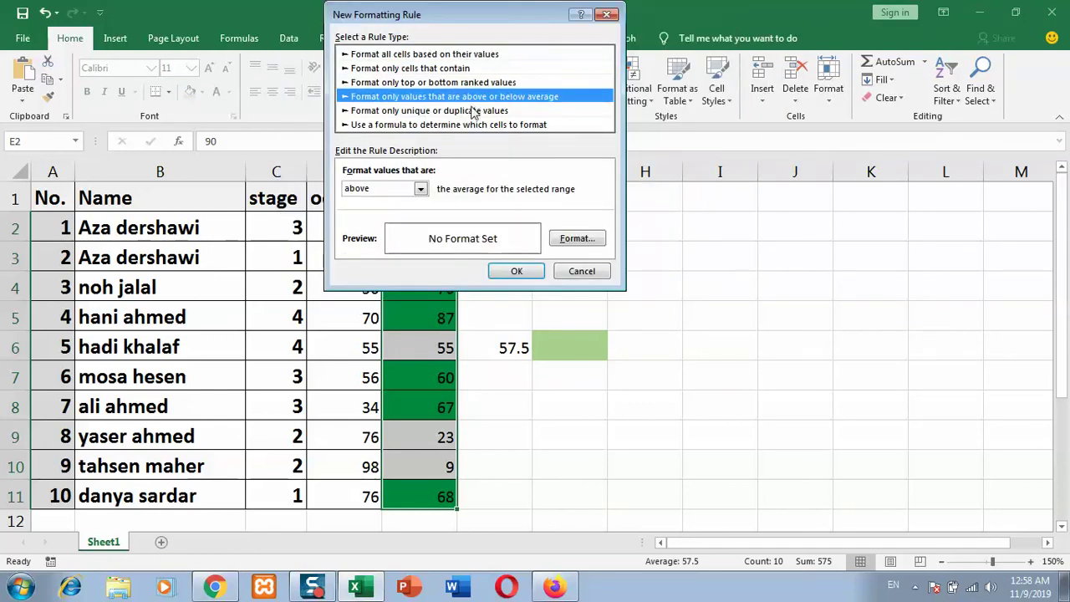
left_click(421, 189)
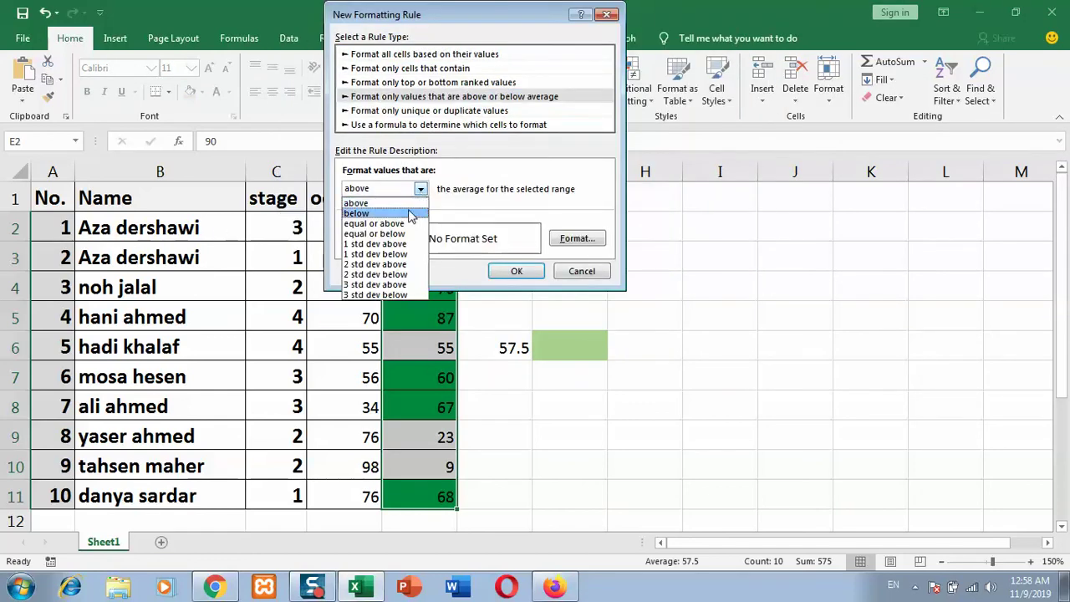
left_click(403, 214)
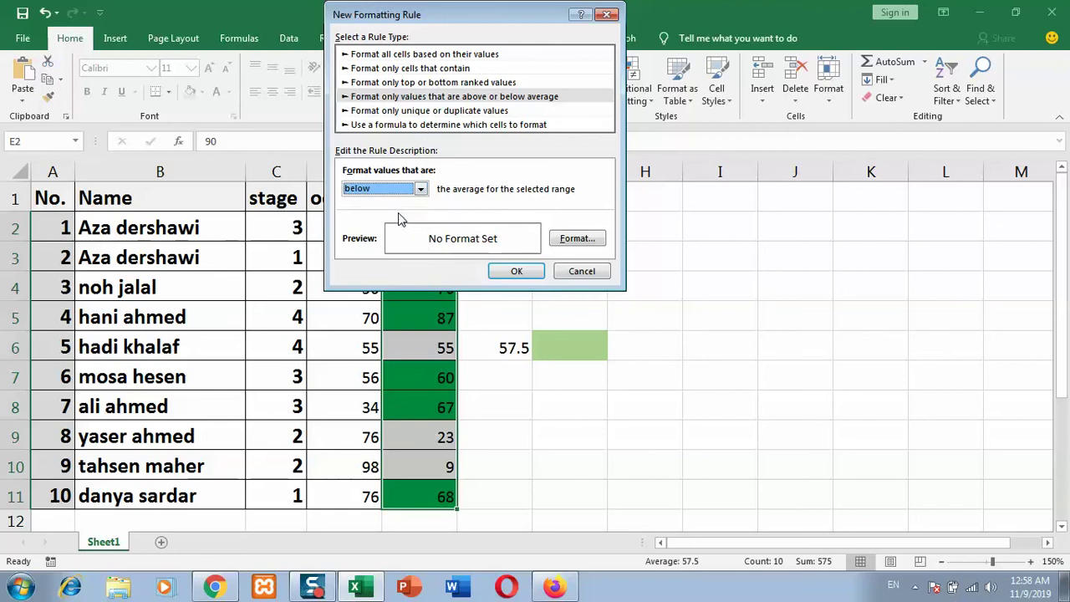
Give the below-average rule a red fill and apply it, reddening 46, 55, 23 and 9.
left_click(581, 243)
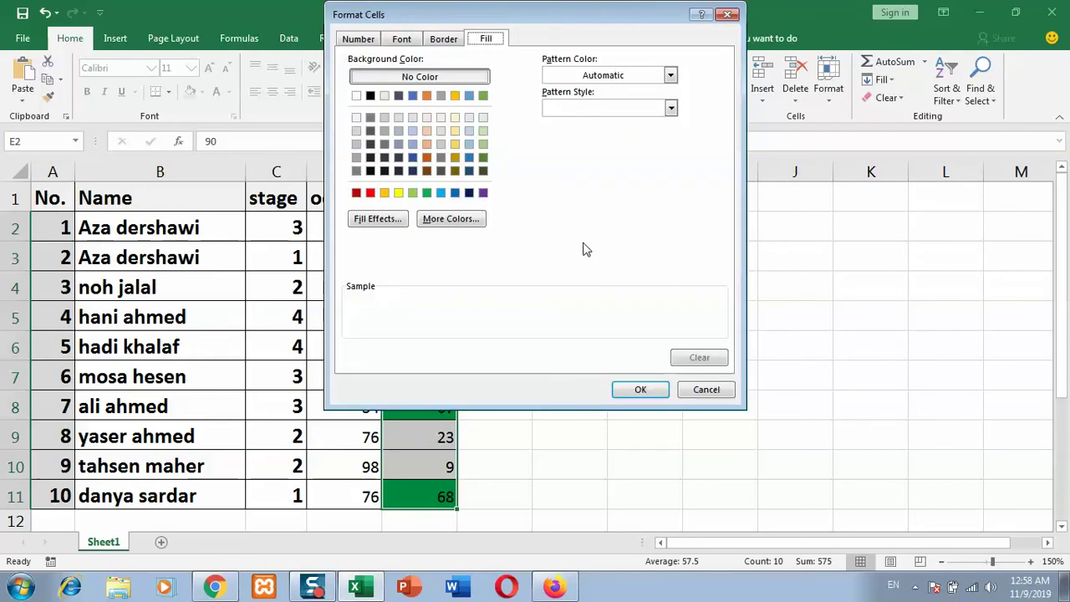
left_click(370, 193)
left_click(636, 390)
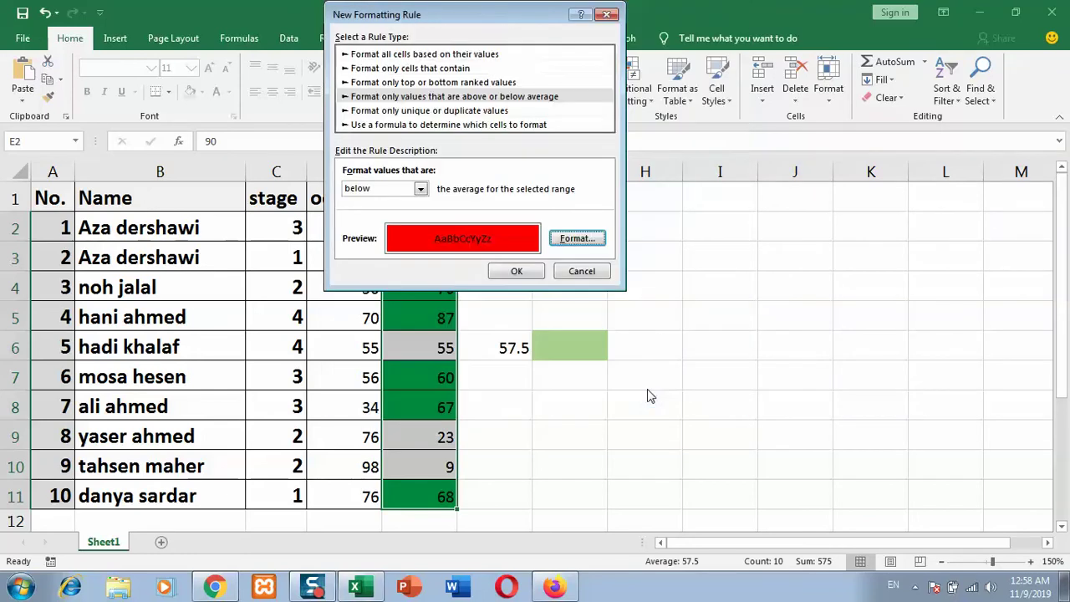
left_click(516, 271)
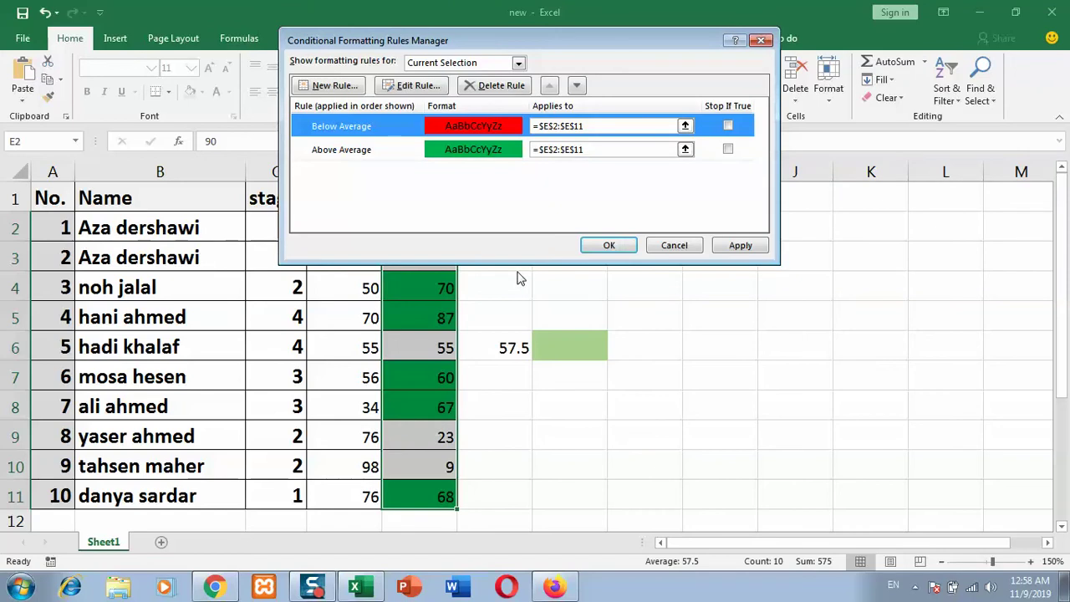
left_click(741, 247)
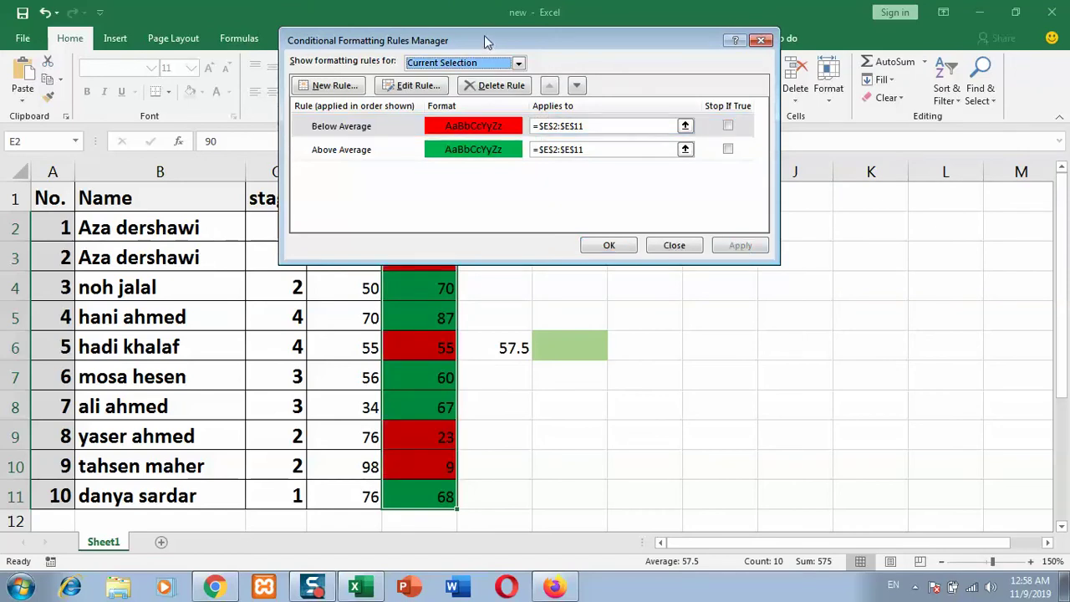
left_click_drag(484, 35, 722, 60)
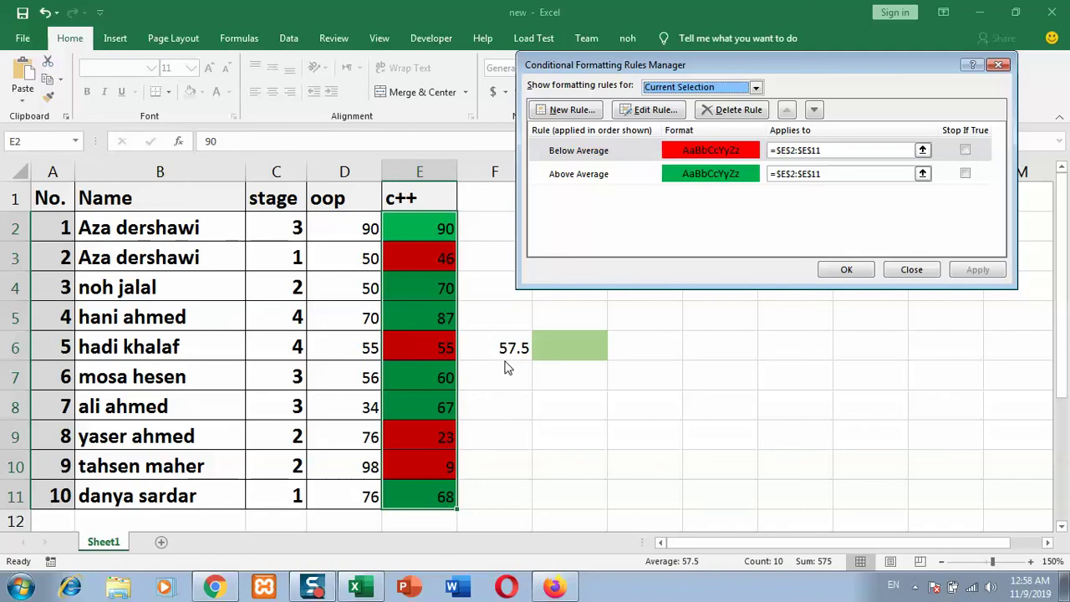
Add an equal-or-above-average rule with light-blue fill, apply it, and close the Rules Manager.
left_click(581, 111)
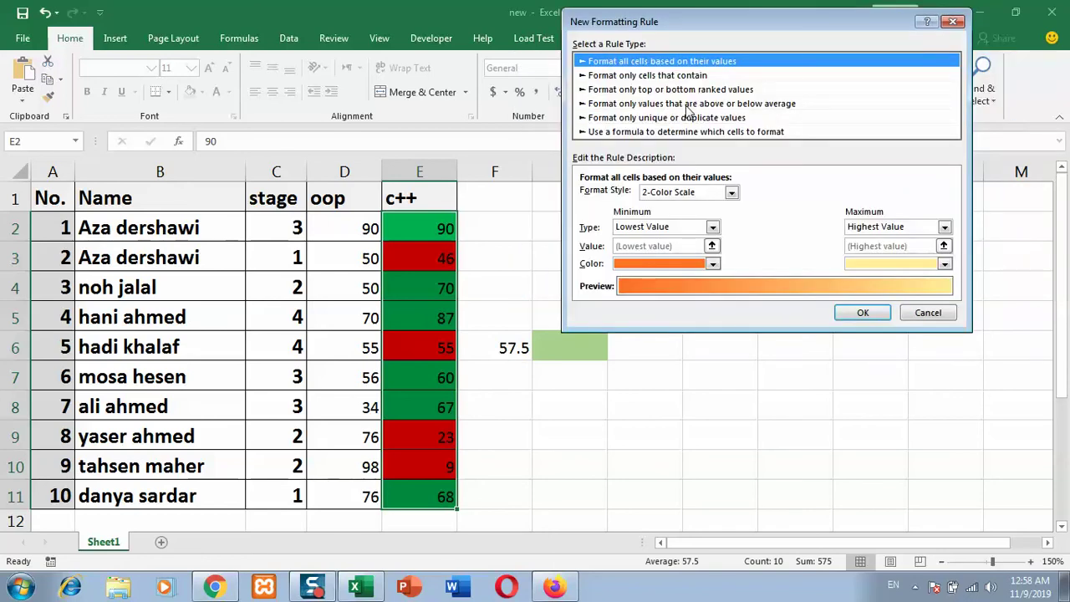
left_click(687, 104)
left_click(658, 196)
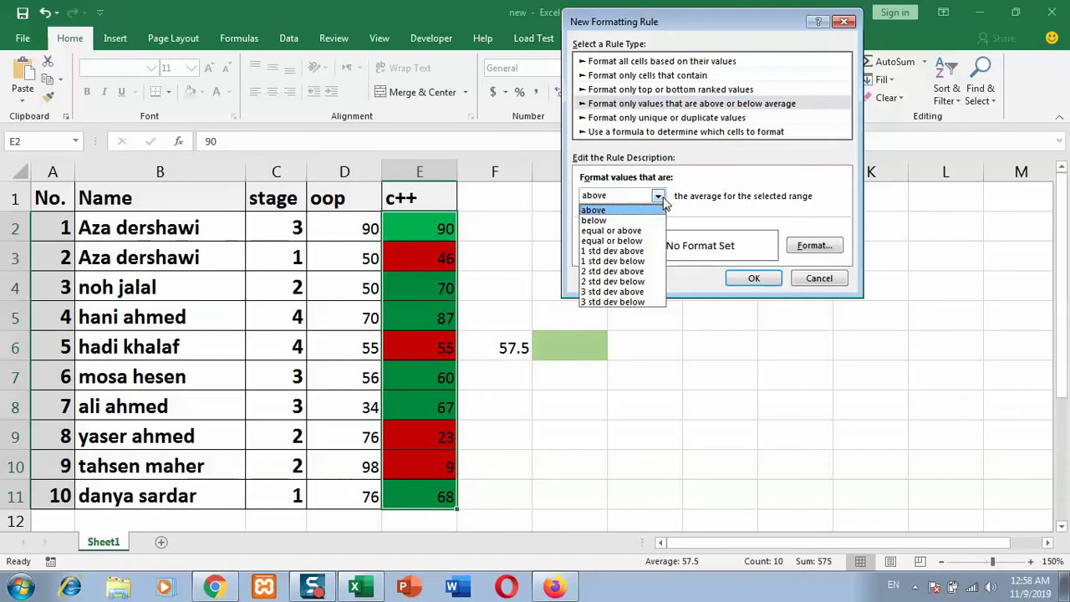
left_click(636, 232)
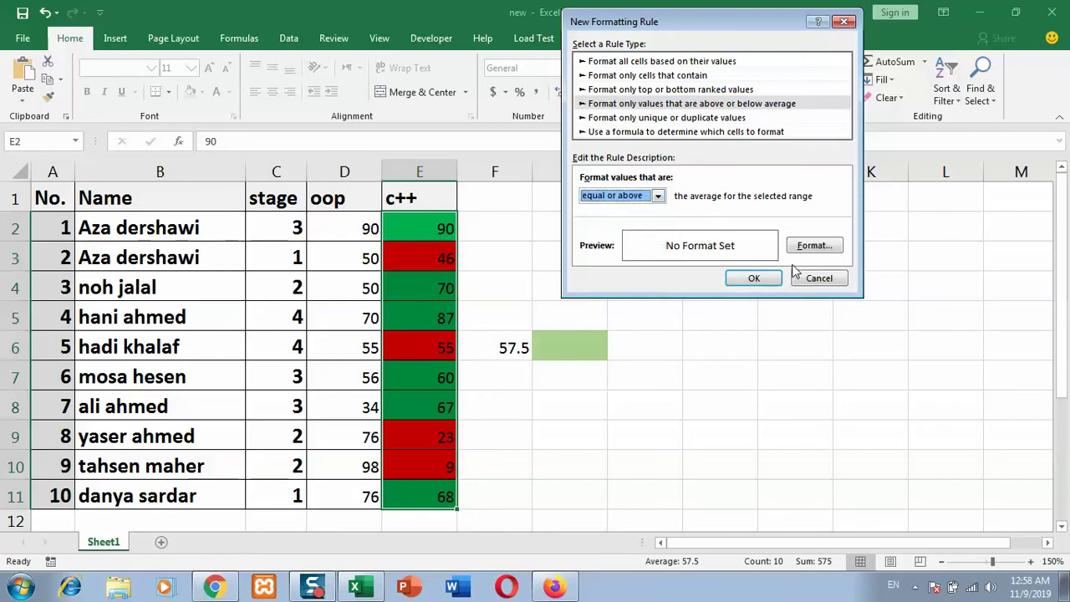
left_click(814, 245)
left_click(678, 192)
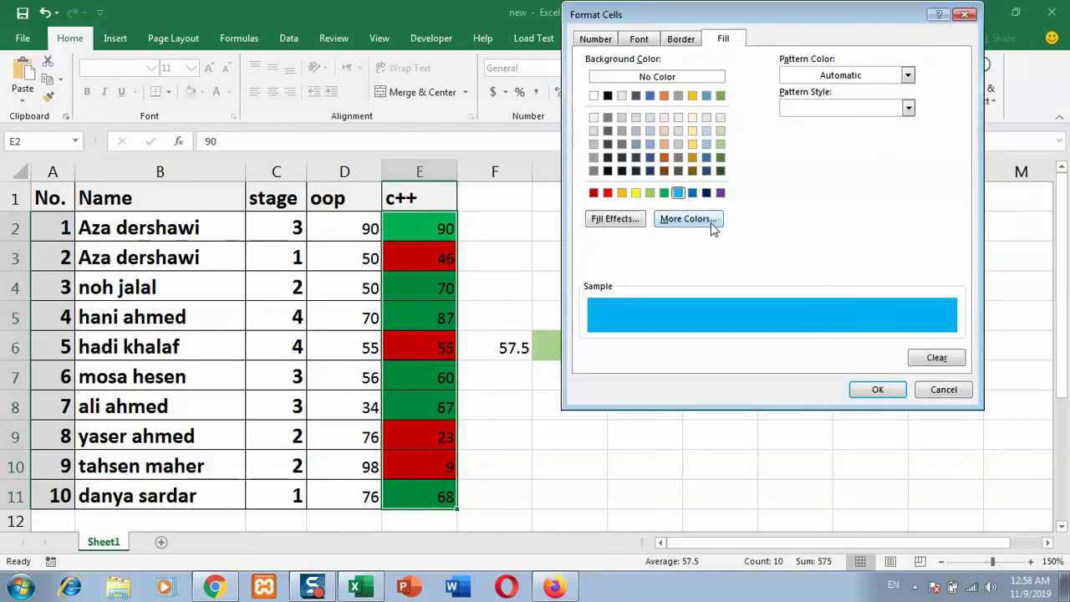
left_click(883, 393)
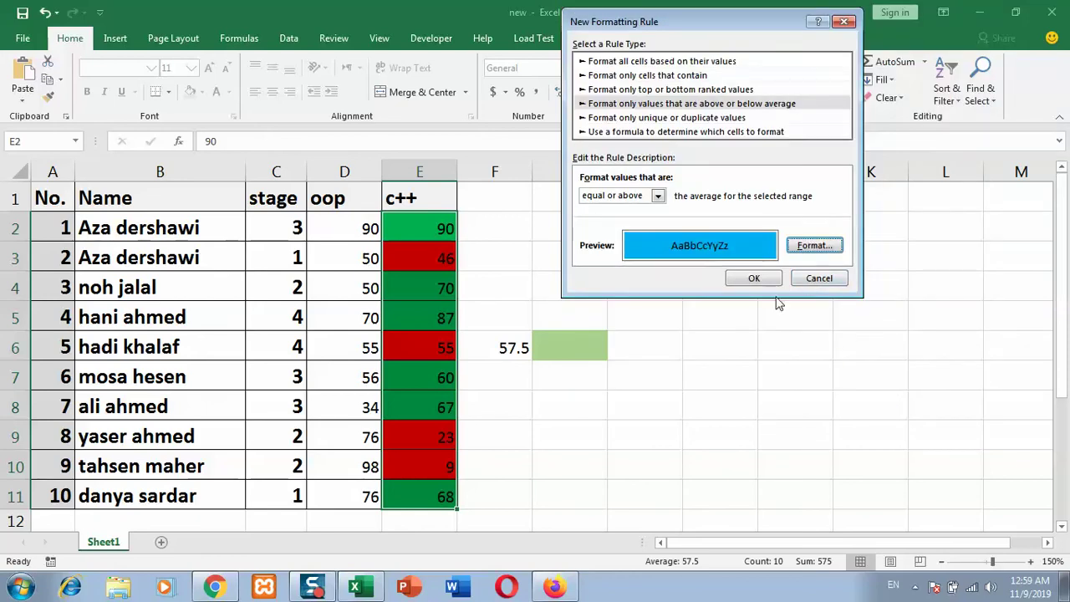
left_click(753, 279)
left_click(977, 271)
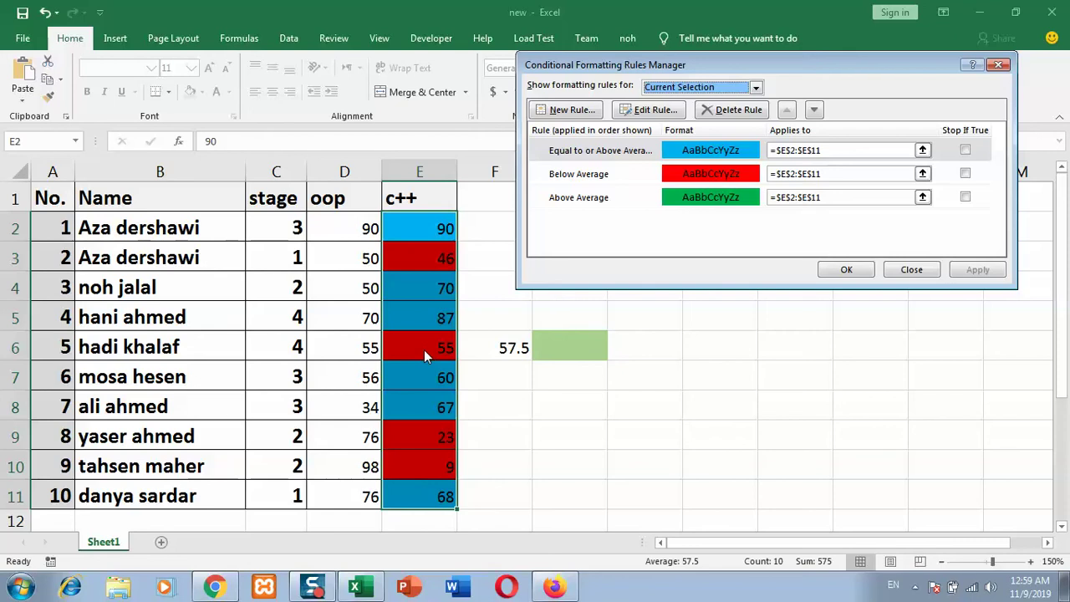
left_click(847, 269)
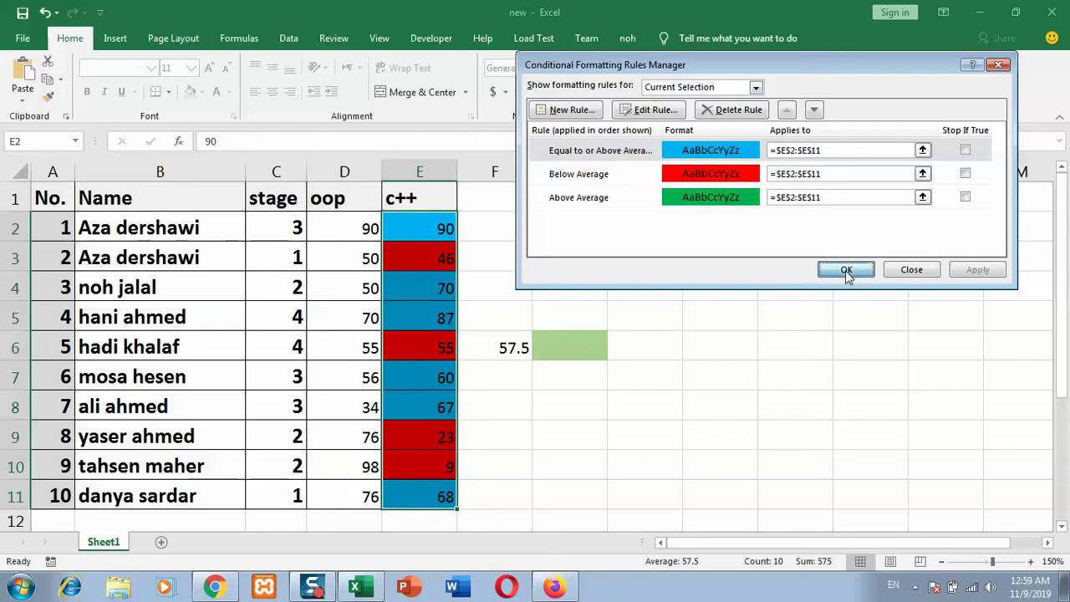
Change the c++ score in E7 to 57.5, then edit it to 57.4.
left_click(442, 379)
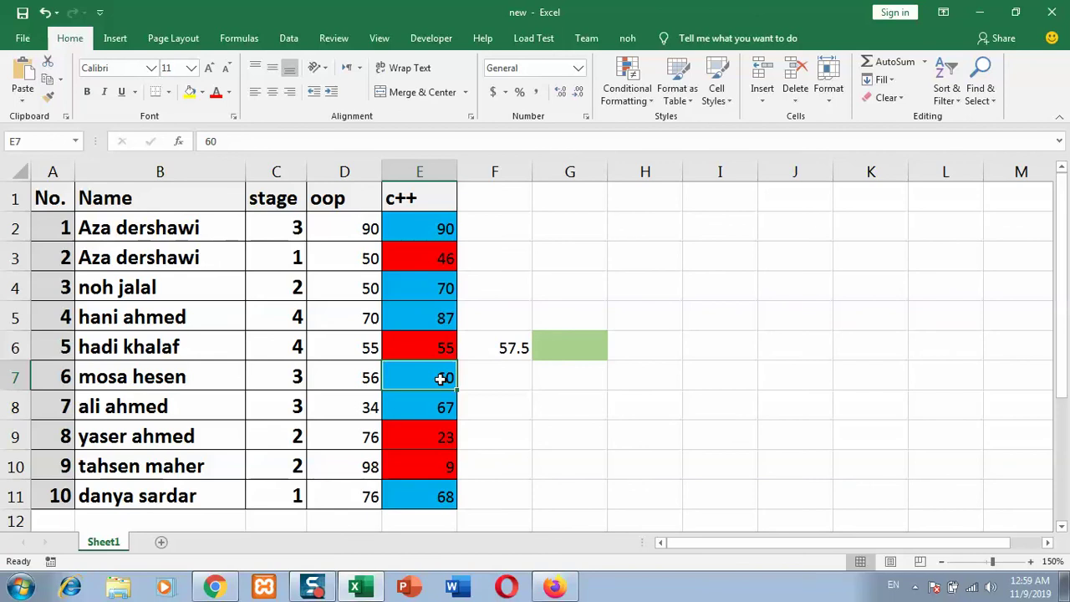
type("5")
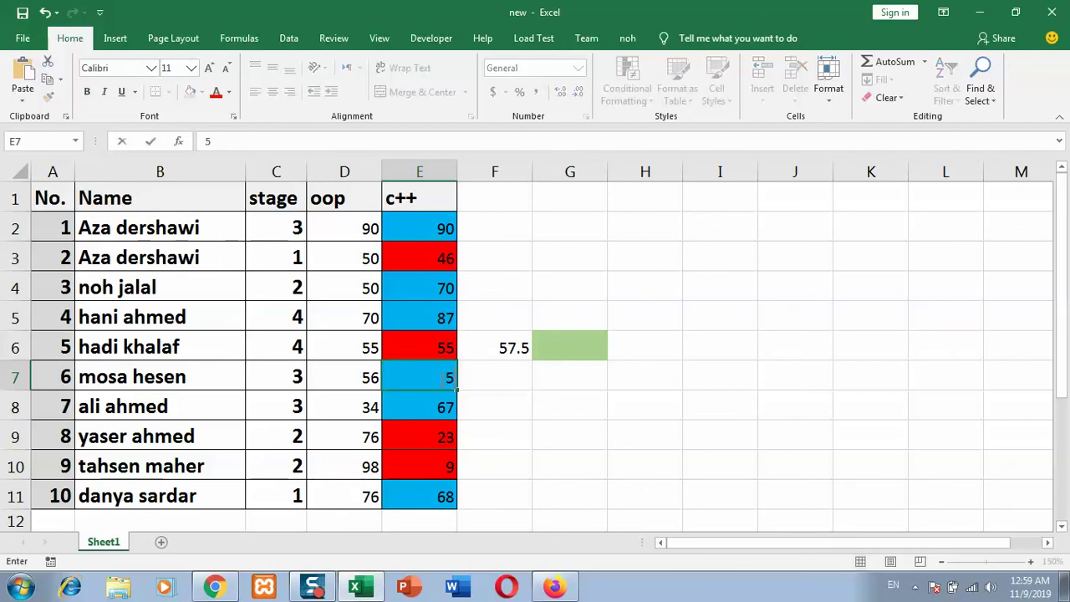
type("7.")
type("5")
key("Tab")
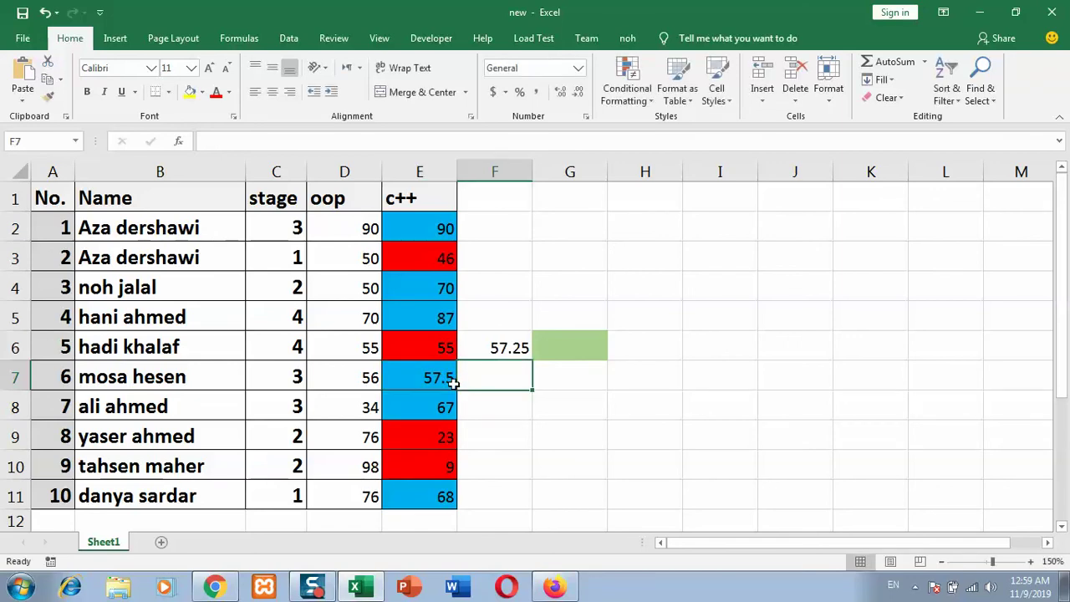
left_click(446, 380)
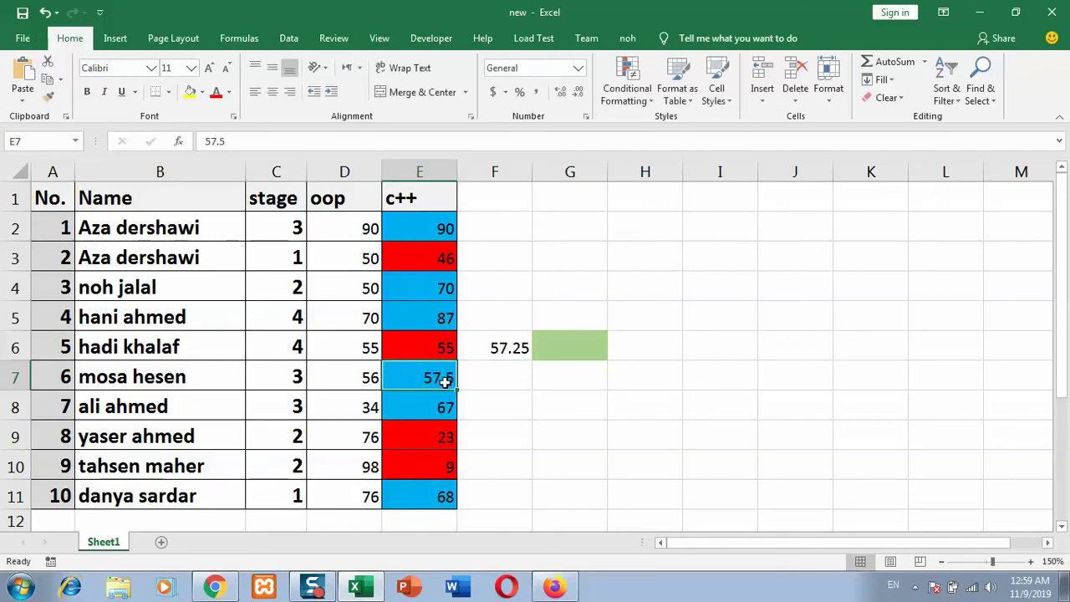
double_click(446, 380)
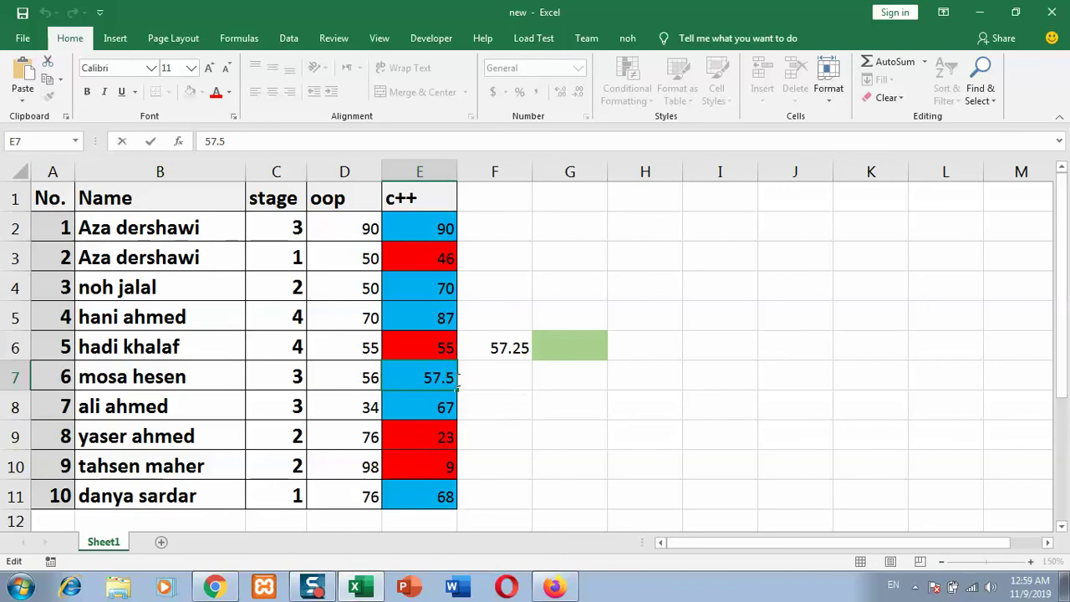
left_click_drag(455, 378, 448, 378)
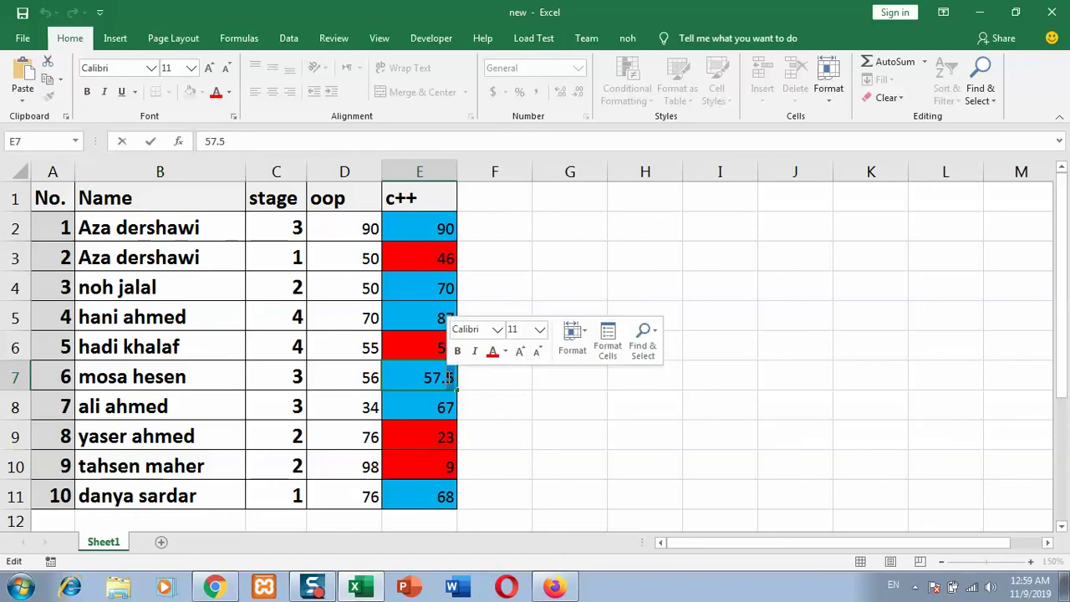
type("4")
key("Tab")
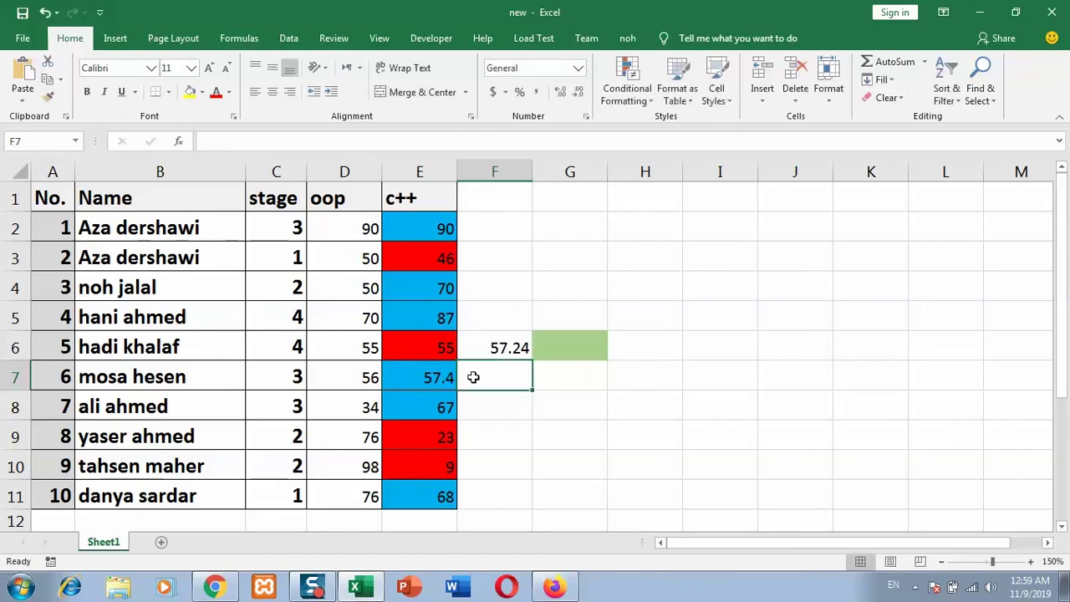
Edit E7 to 57.1 so it falls below average, then open Conditional Formatting on it.
left_click(453, 379)
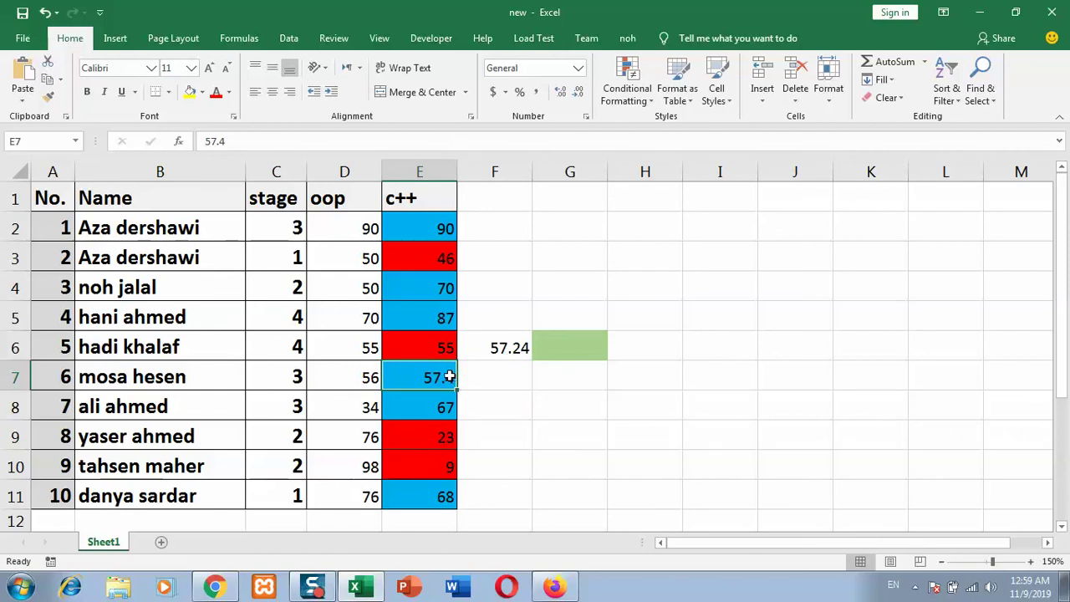
key("F2")
left_click_drag(455, 377, 447, 377)
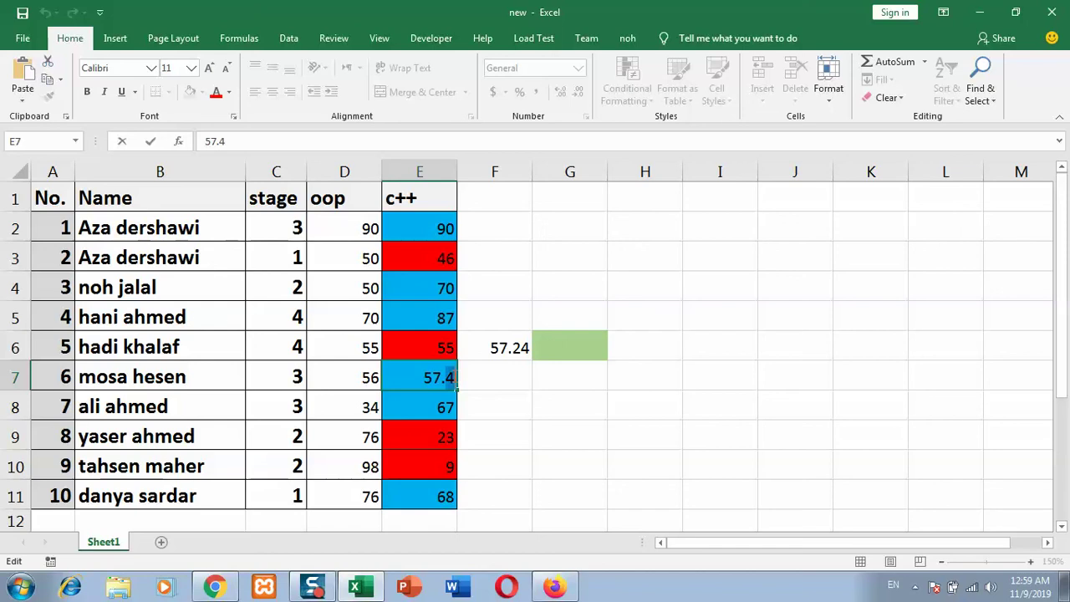
type("1")
key("Tab")
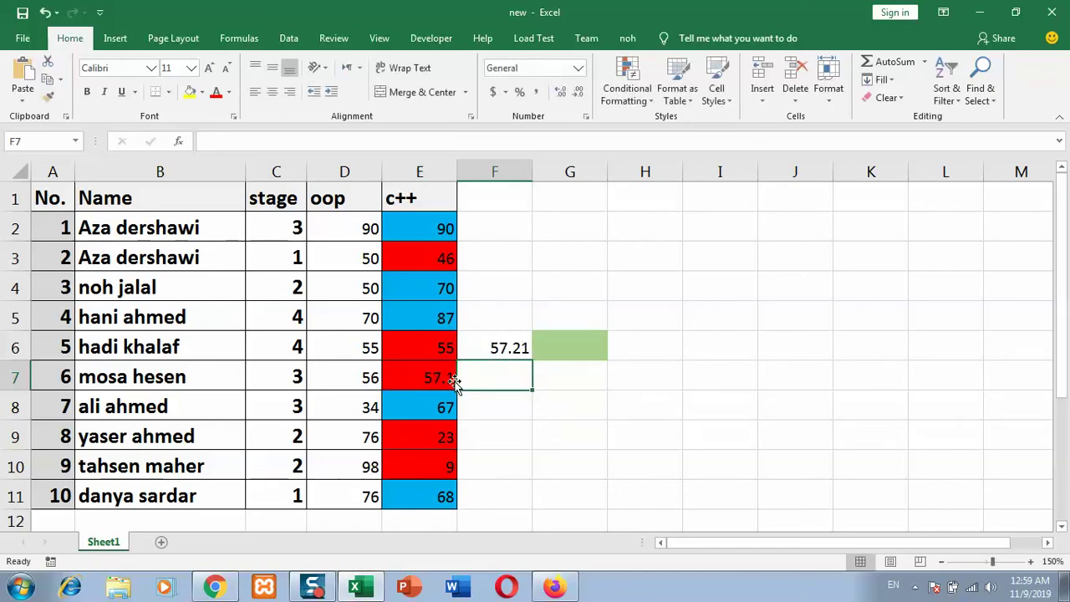
left_click(452, 380)
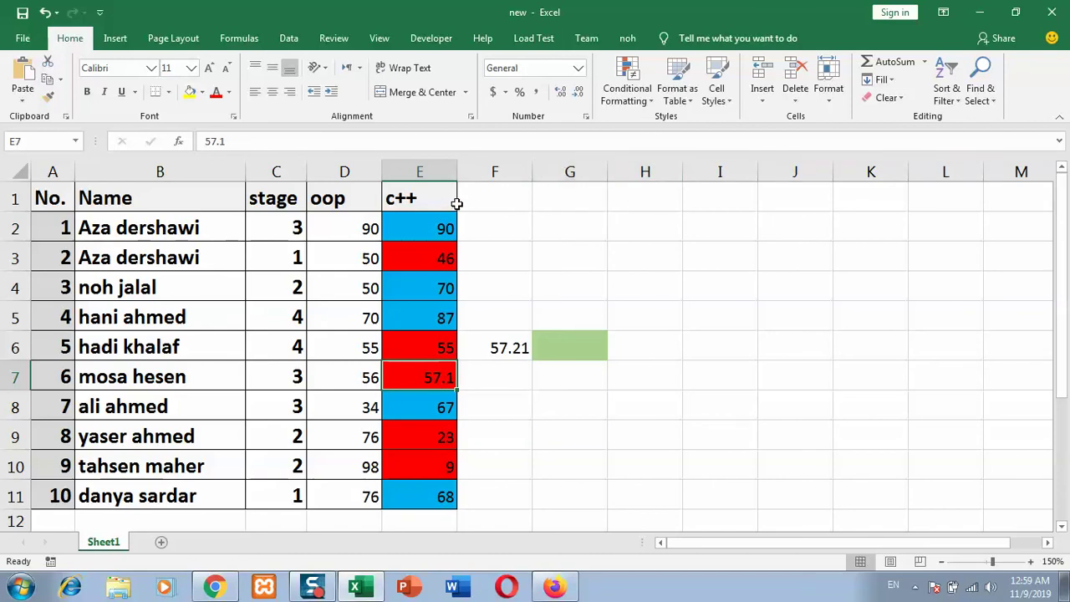
left_click(634, 90)
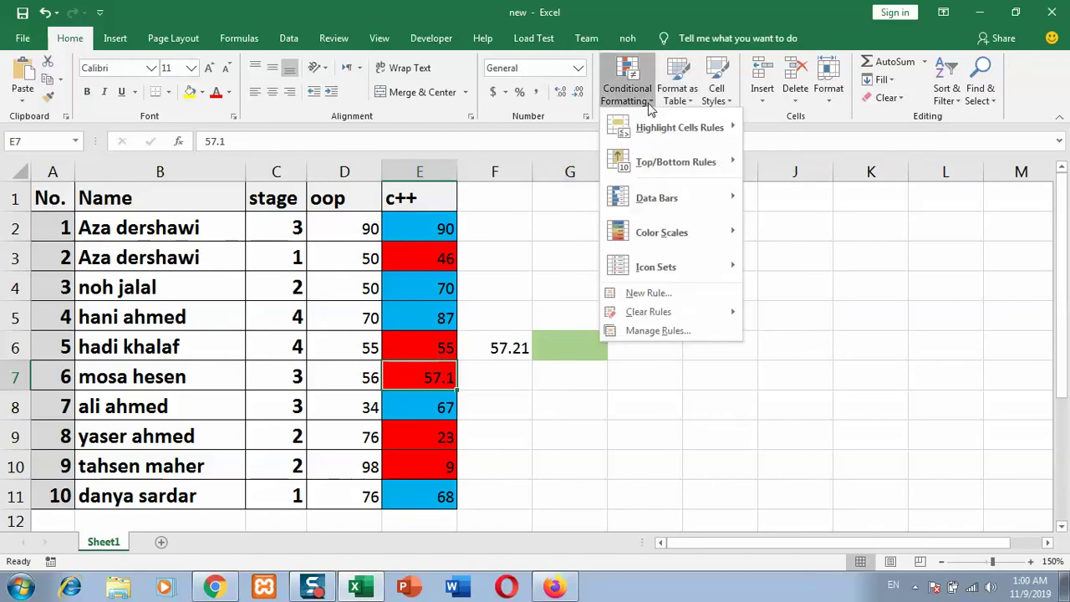
From Manage Rules, start a new above-or-below-average rule and list its comparison options.
left_click(692, 331)
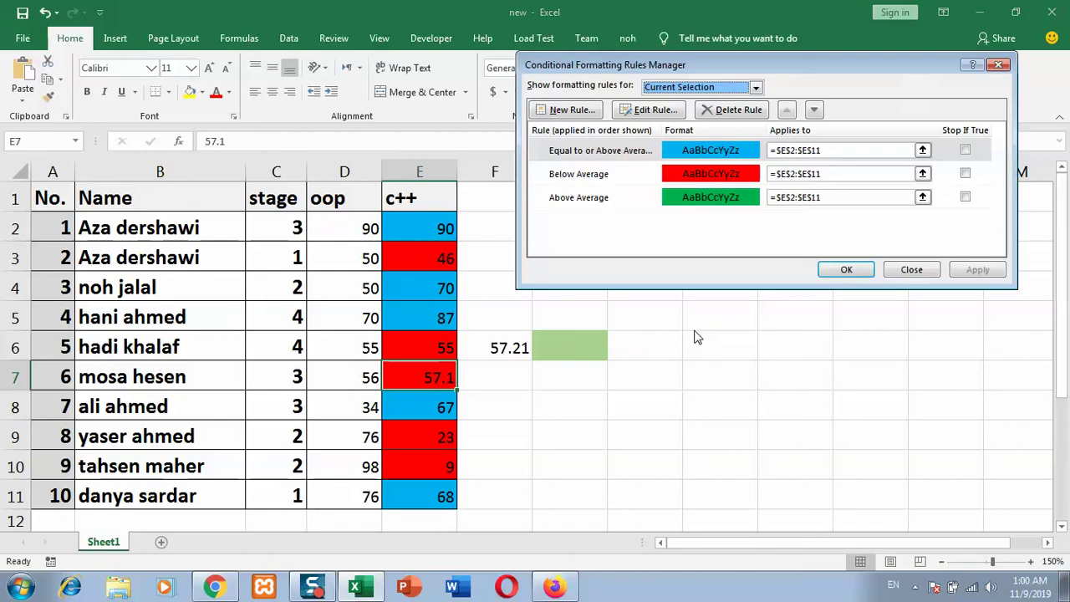
left_click(587, 109)
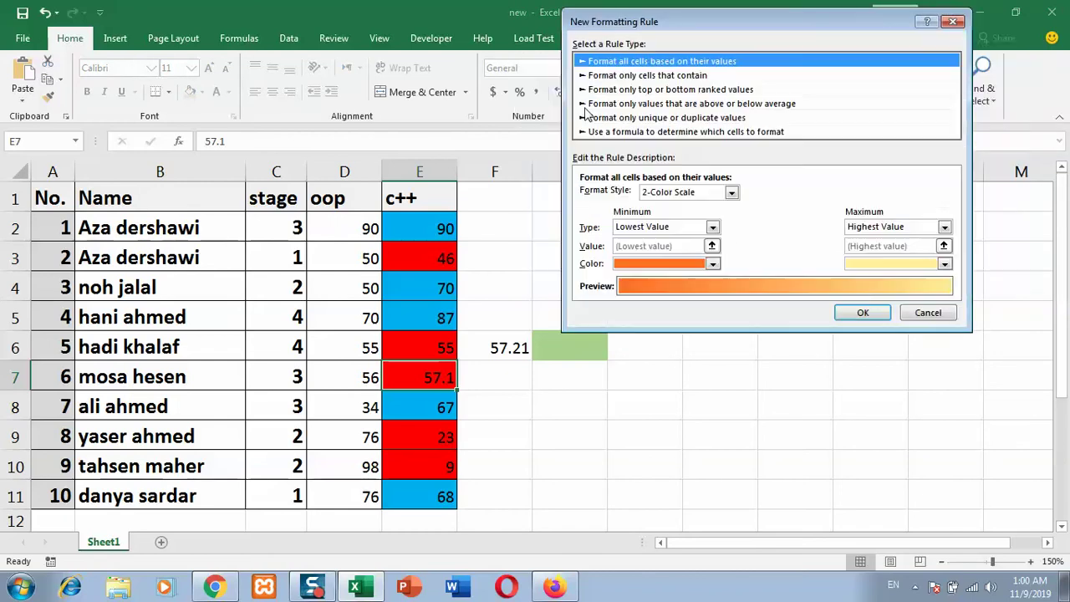
left_click(734, 114)
left_click(733, 105)
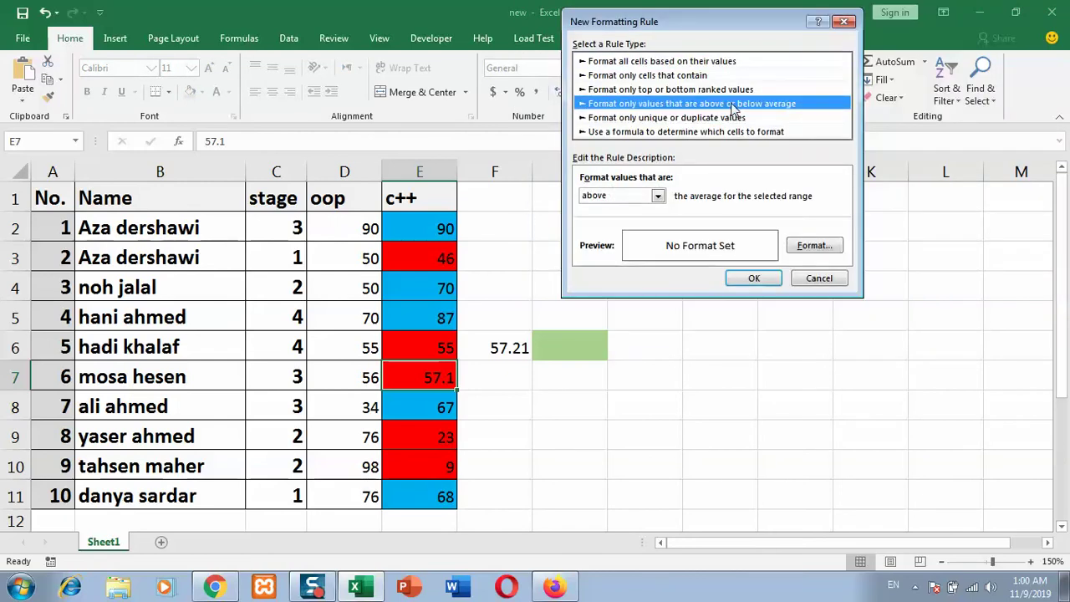
left_click(644, 196)
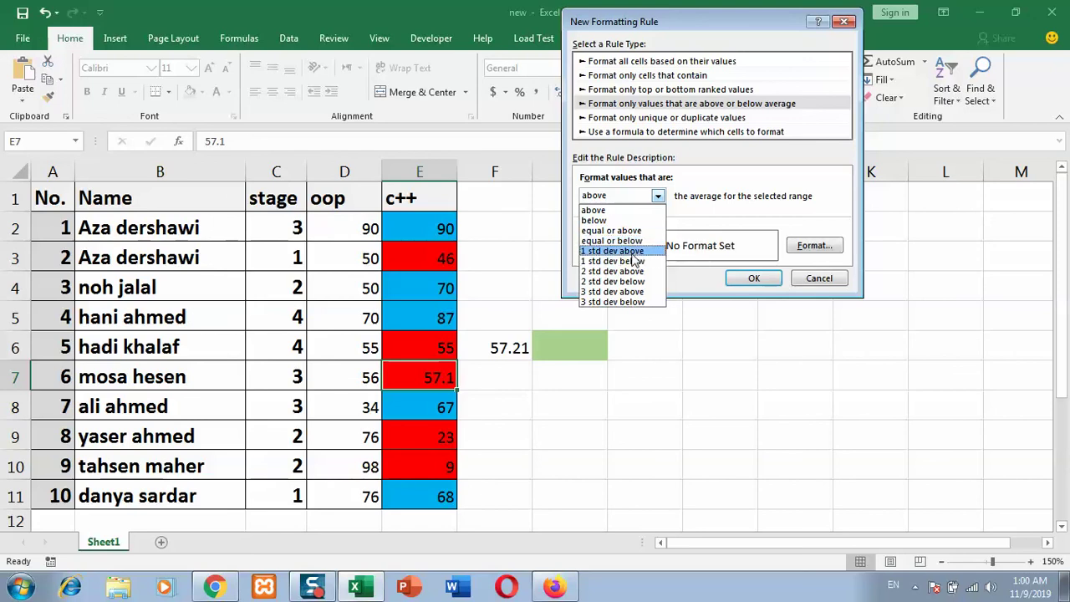
Set the new rule's comparison to 1 std dev above the average.
left_click(768, 27)
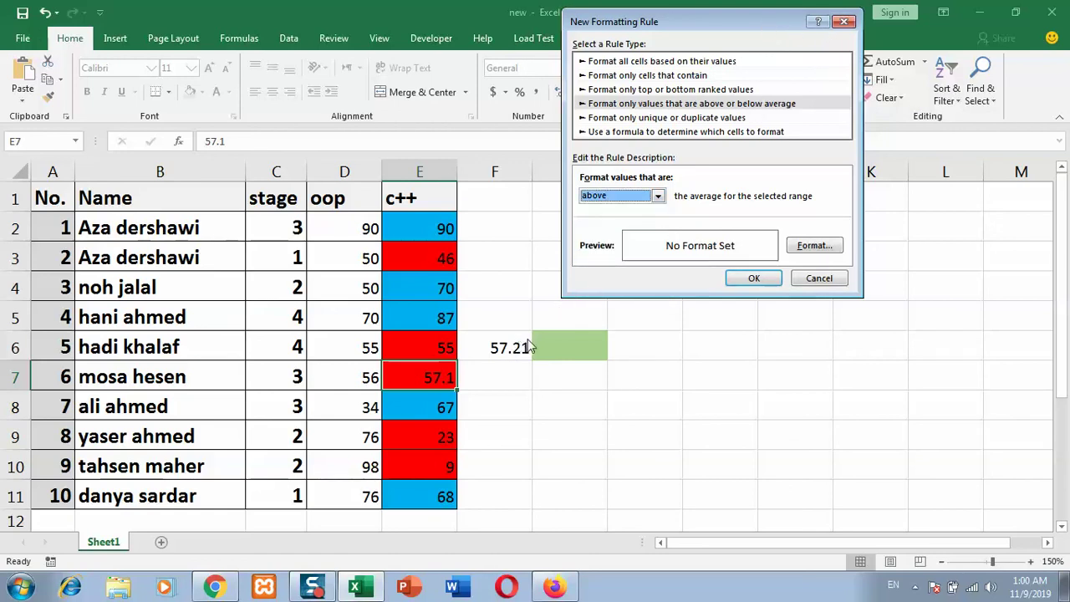
left_click(659, 197)
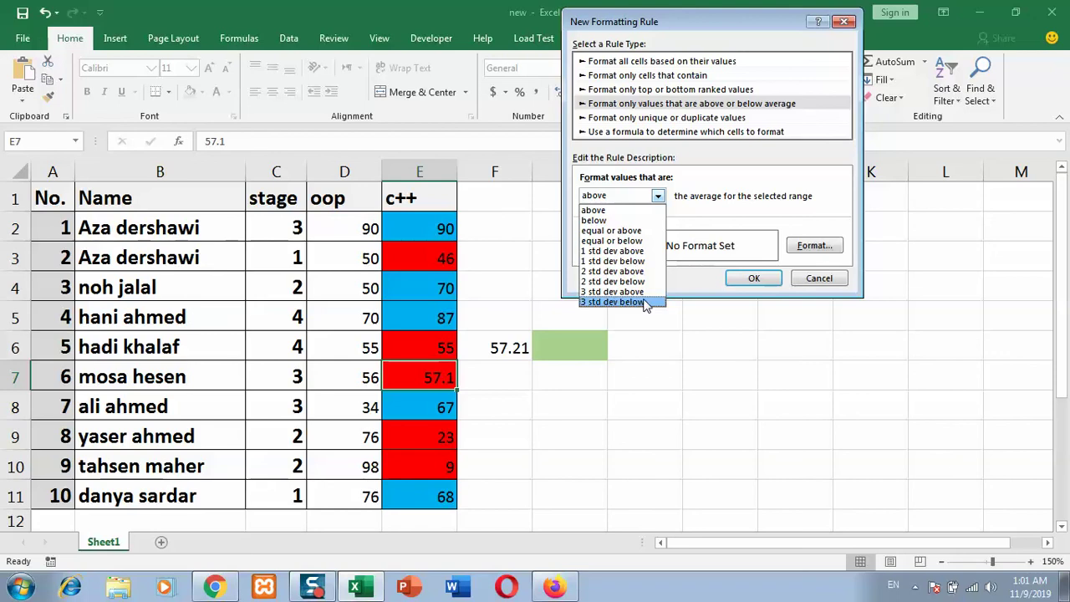
left_click(619, 252)
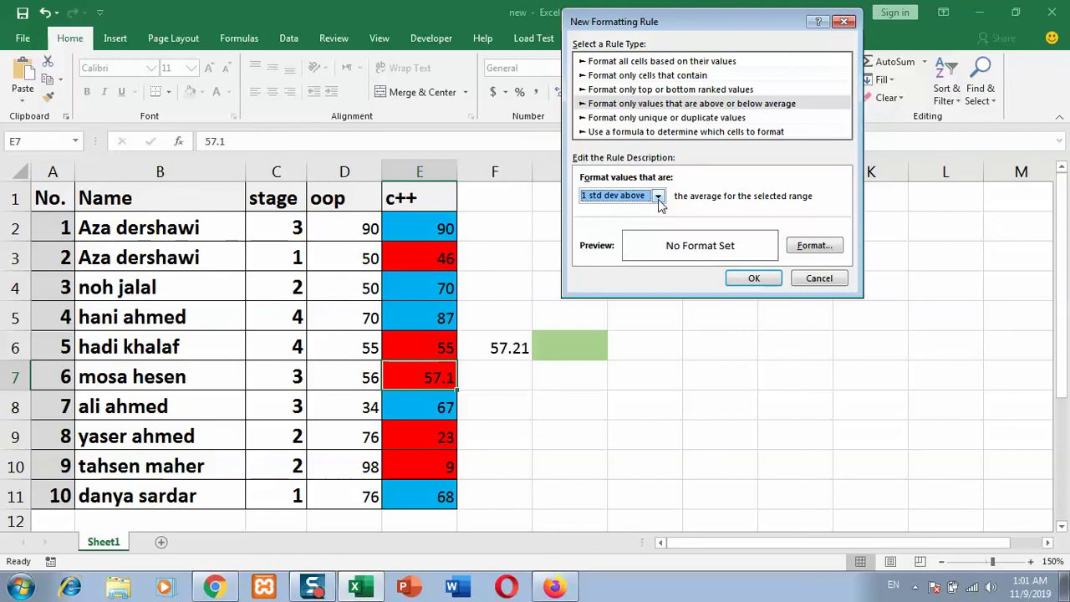
Give the 1 std dev above rule a yellow fill and save it.
left_click(840, 246)
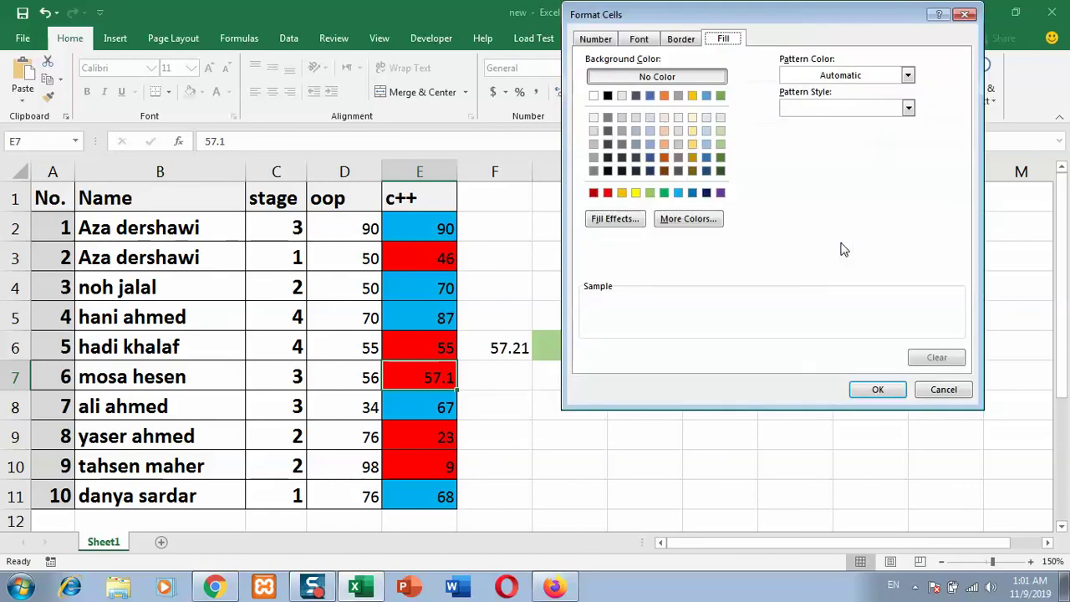
left_click(678, 192)
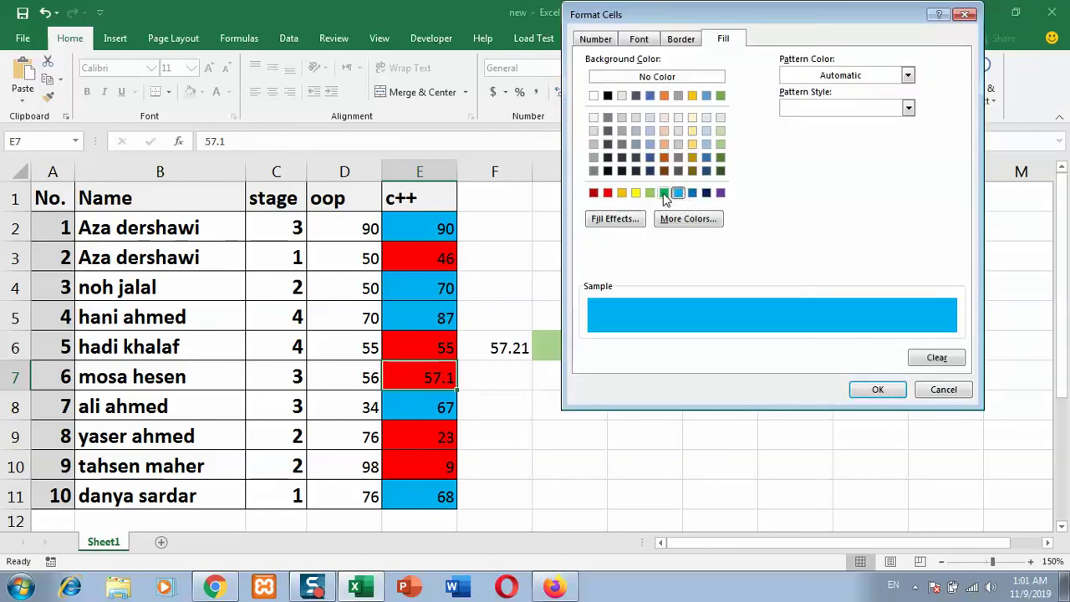
left_click(635, 193)
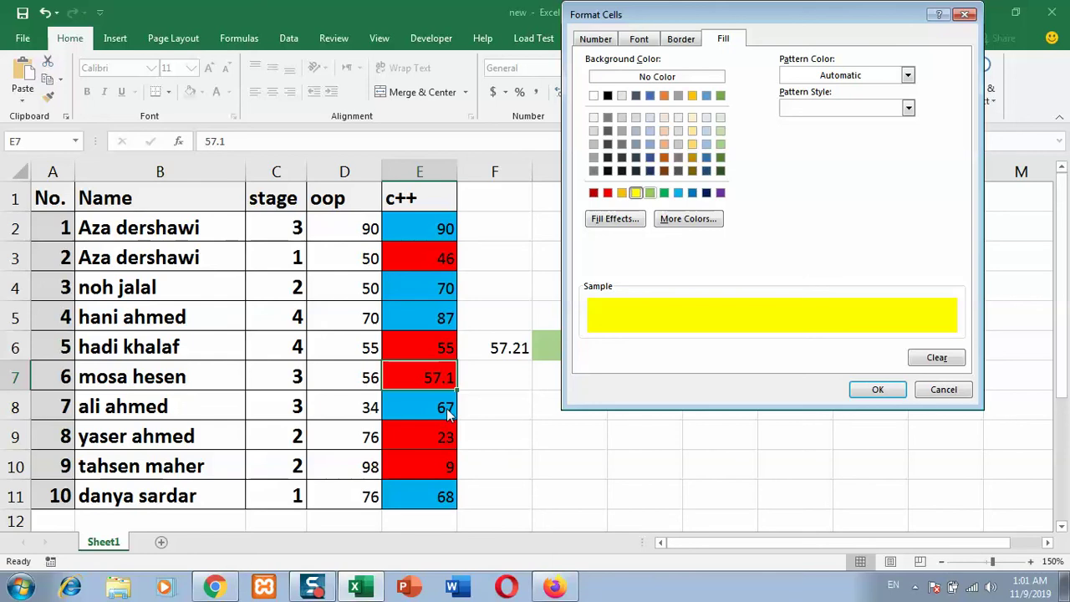
left_click(870, 390)
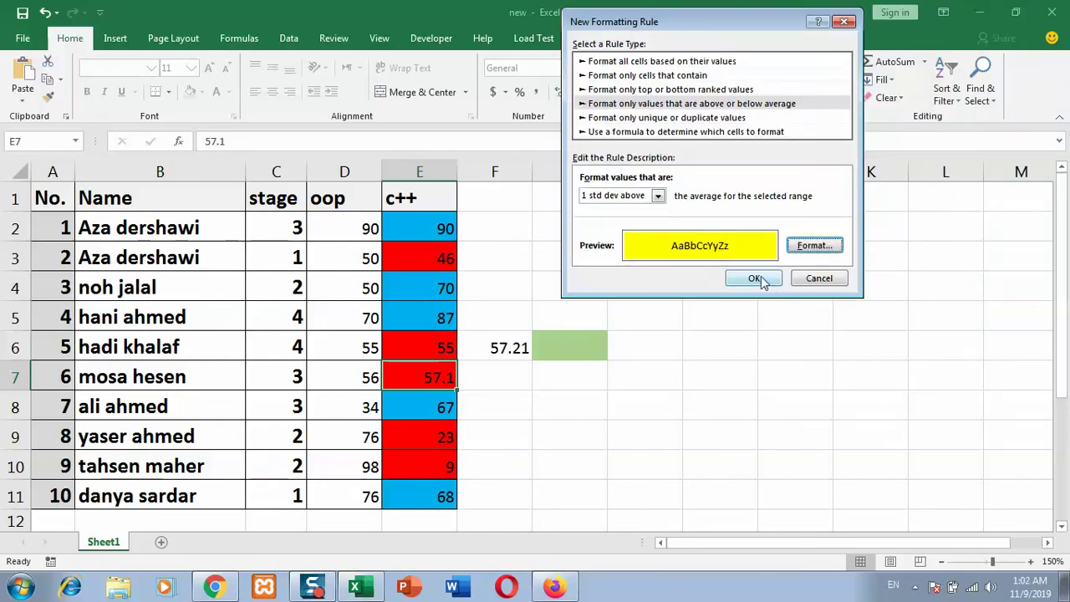
left_click(756, 278)
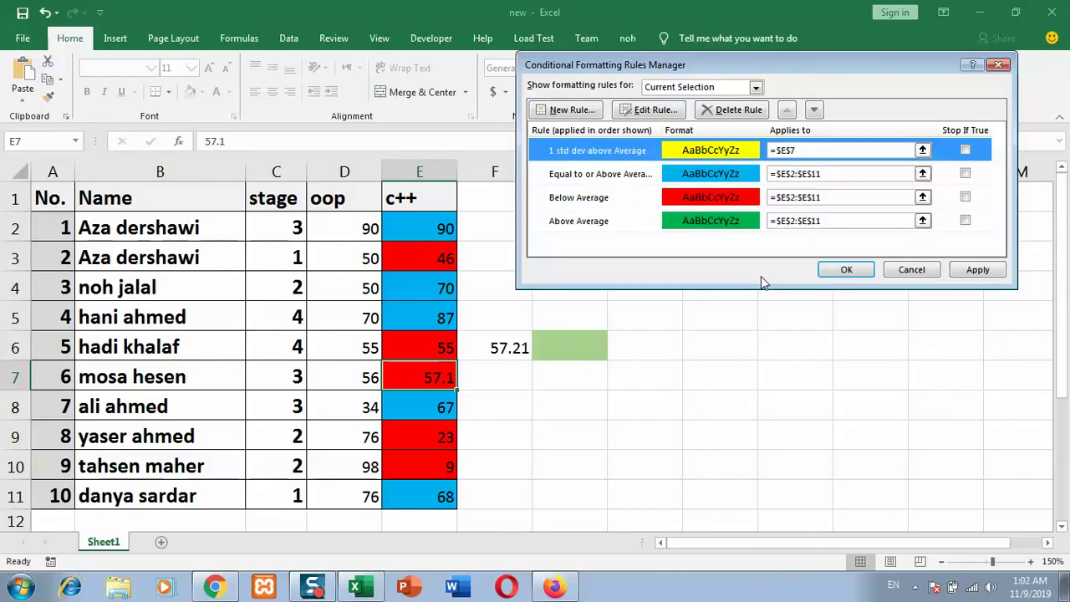
Apply the pending yellow rule, then change it from 1 to 2 std dev above average.
left_click(1002, 269)
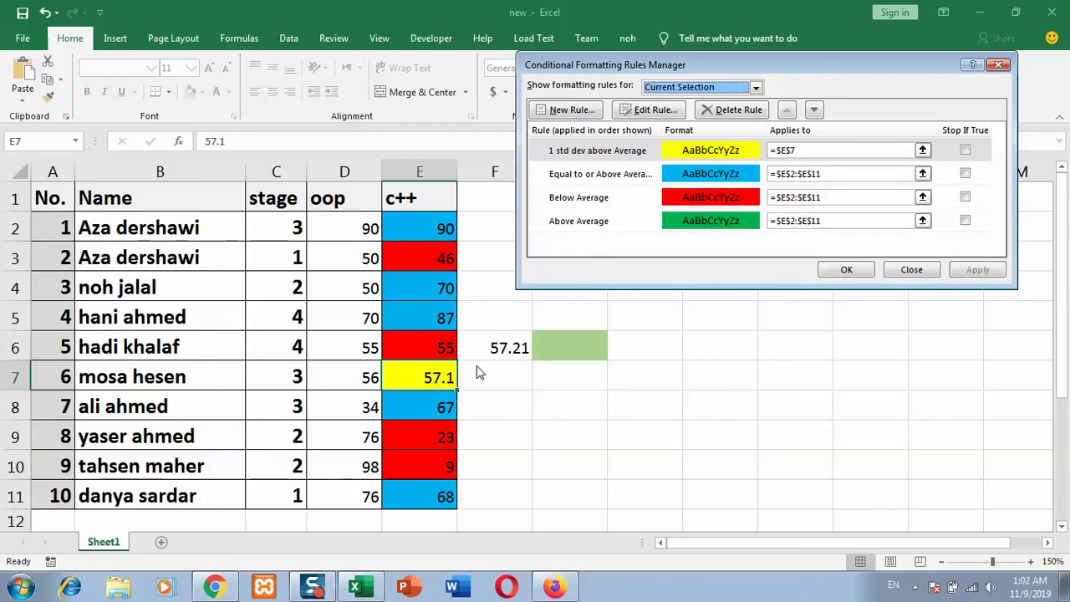
left_click(646, 117)
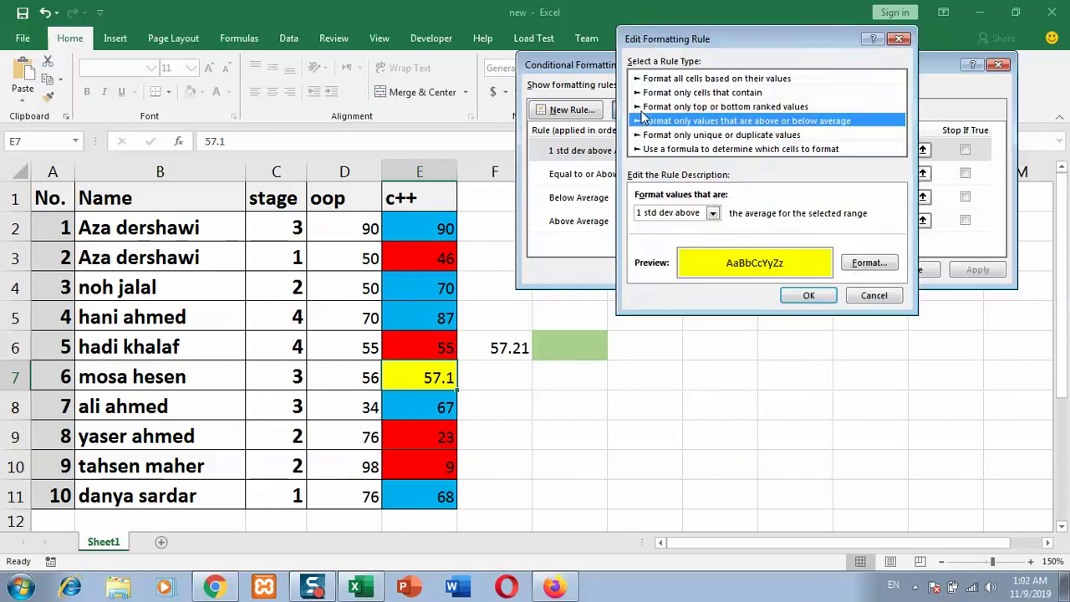
left_click(712, 214)
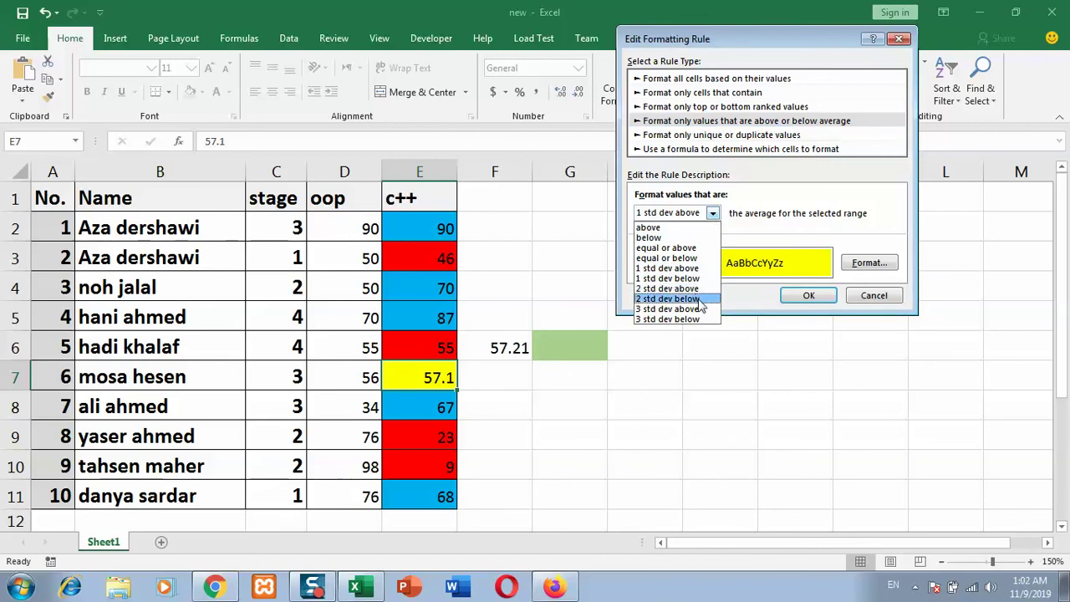
left_click(669, 289)
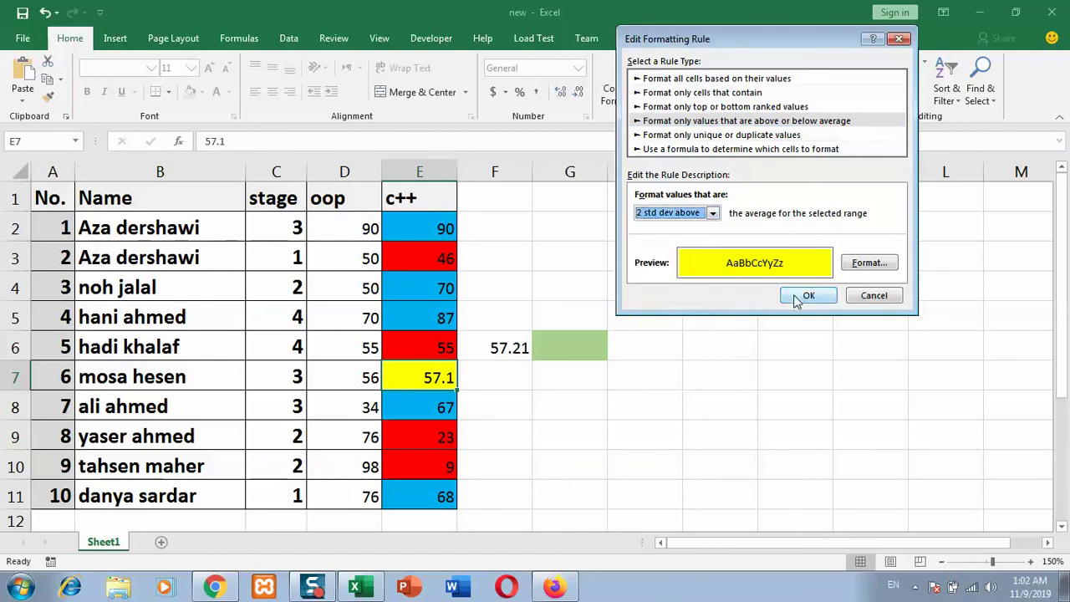
left_click(807, 296)
left_click(972, 267)
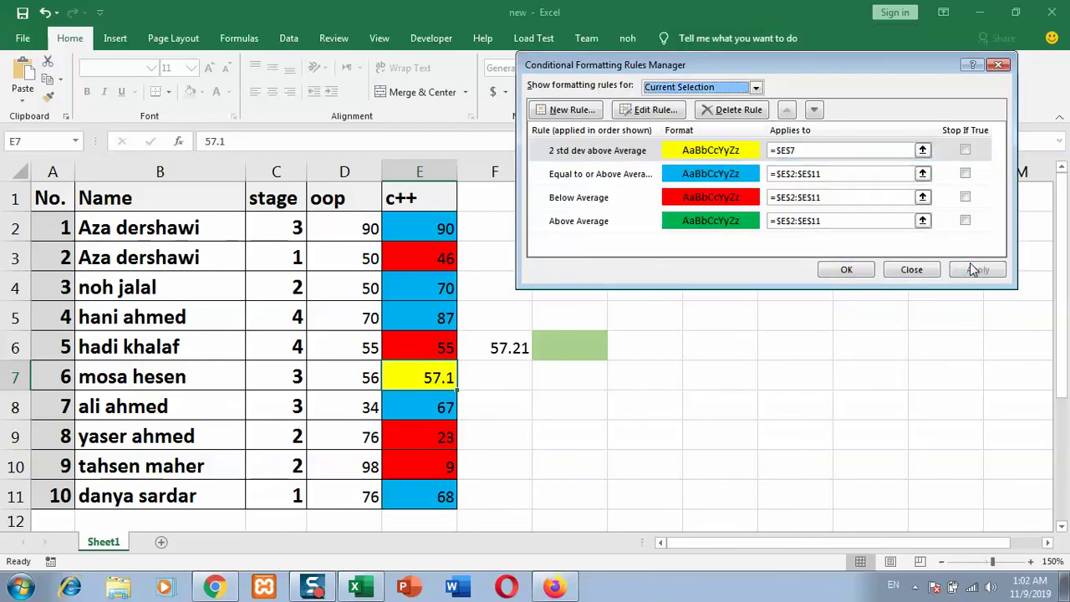
left_click(845, 269)
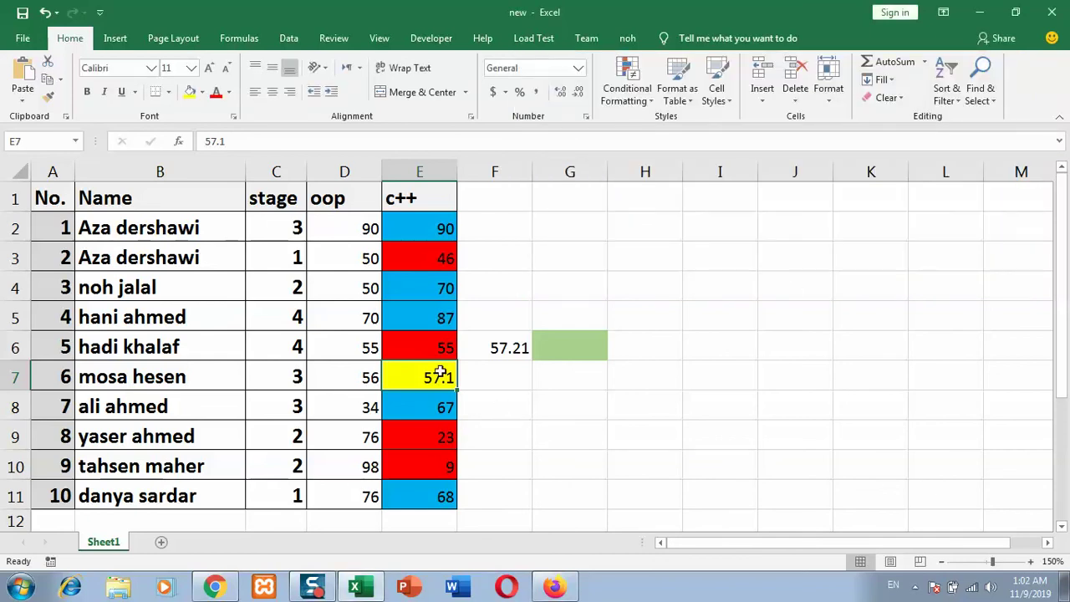